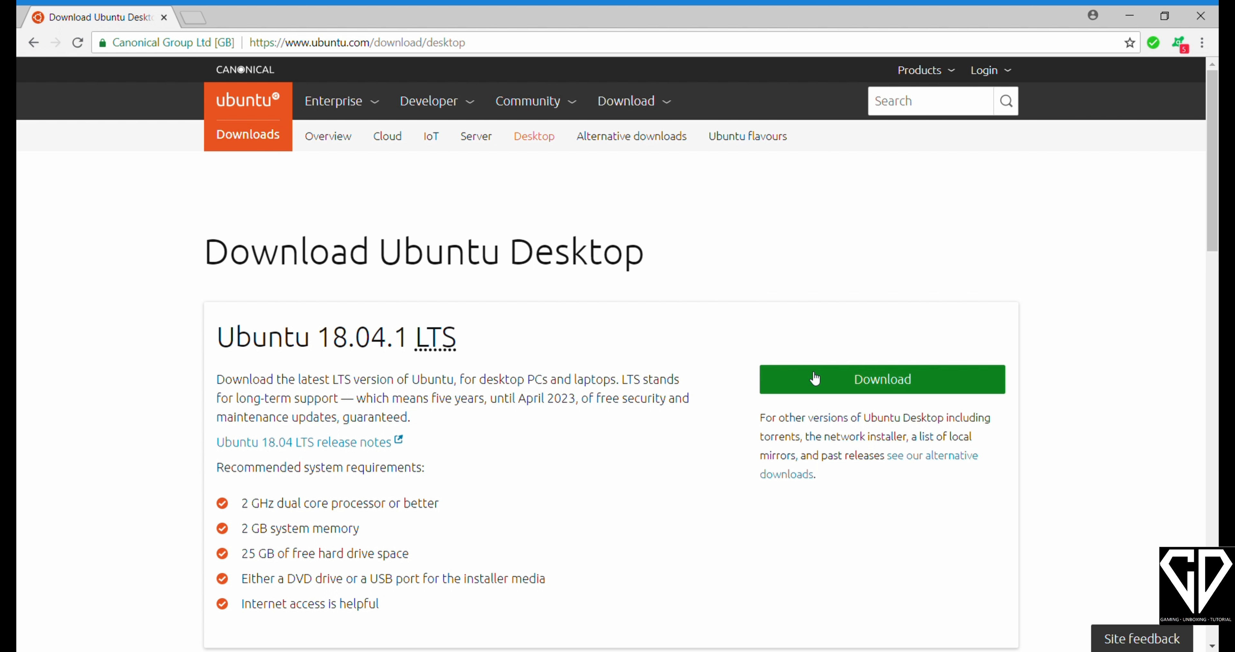
- Download the Ubuntu 18.04.1 LTS desktop image
{"action": "left_click", "coordinate": [815, 378]}
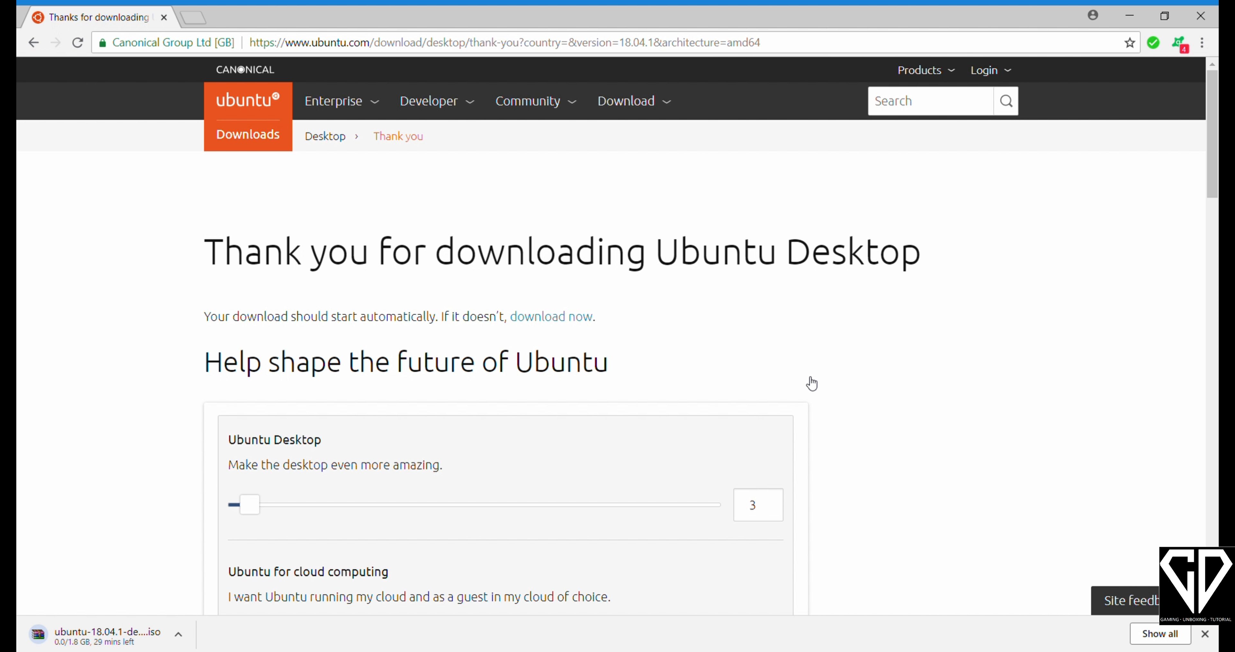
- Search the web for "download virtualbox" in a new tab and open the Oracle VM VirtualBox downloads page
{"action": "left_click", "coordinate": [193, 20]}
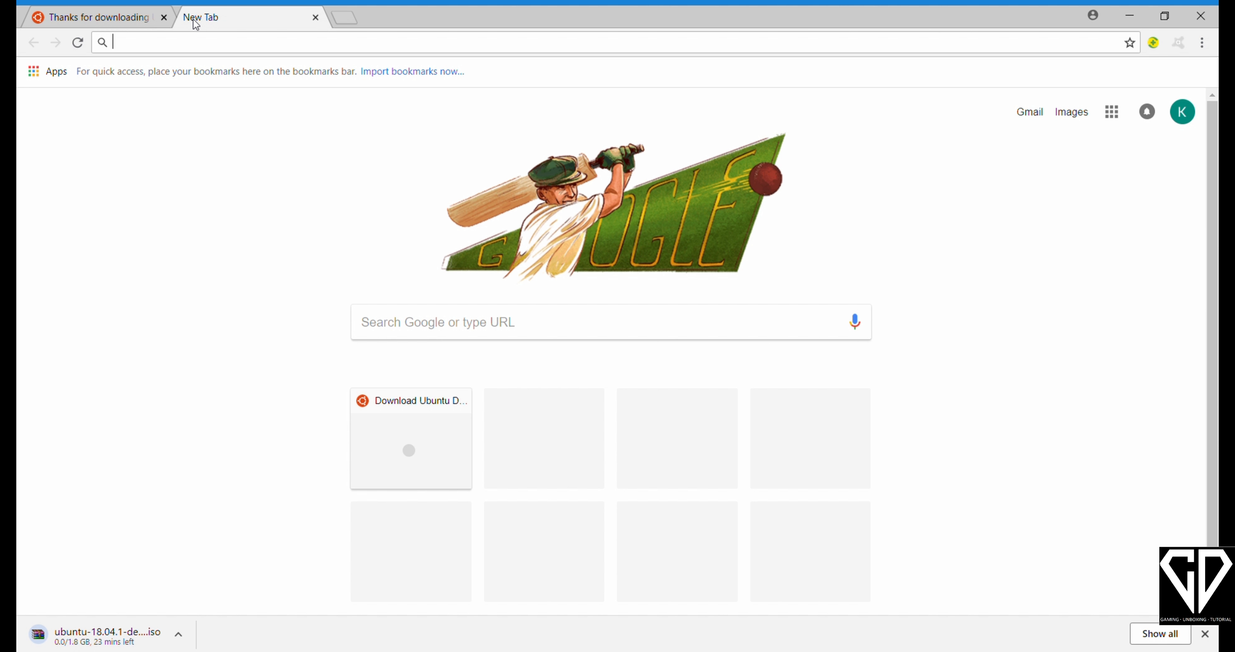
{"action": "type", "text": "download virt"}
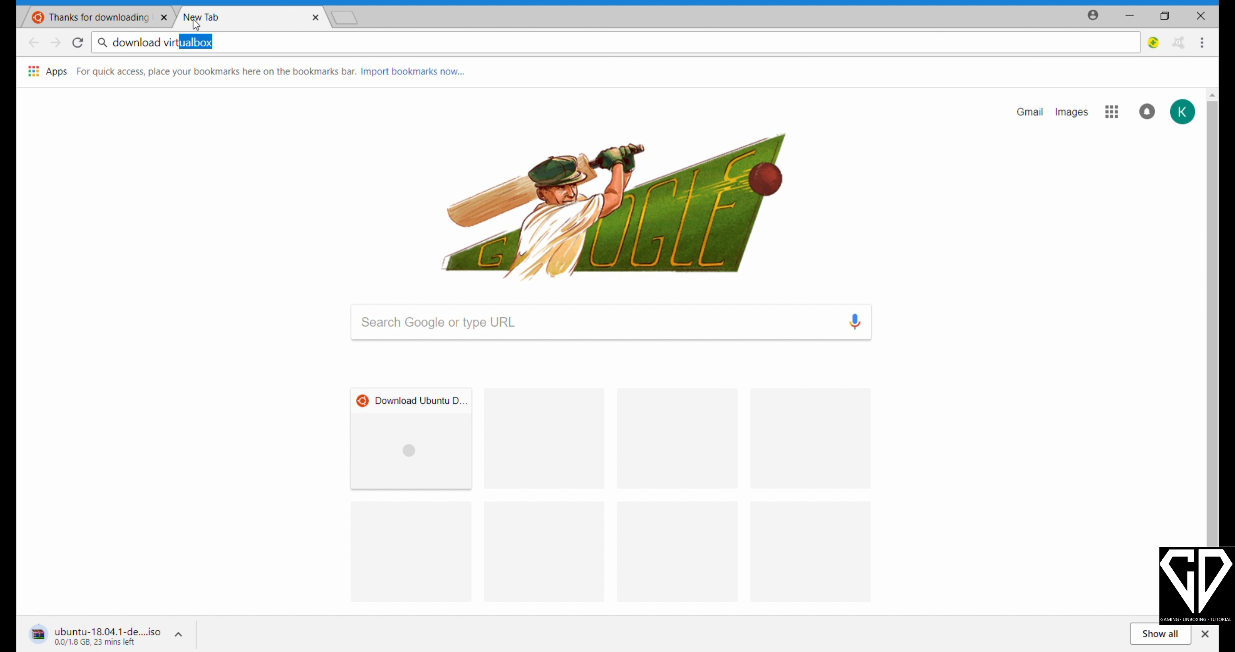
{"action": "type", "text": "uall"}
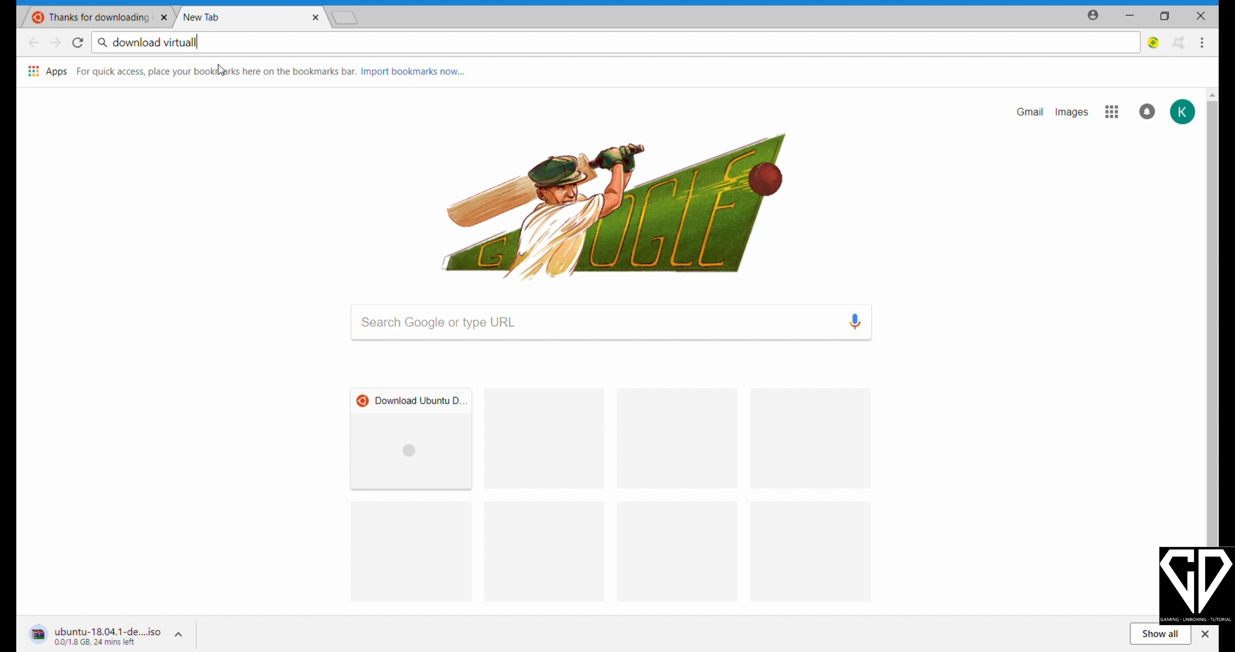
{"action": "key", "text": "Down"}
{"action": "key", "text": "Return"}
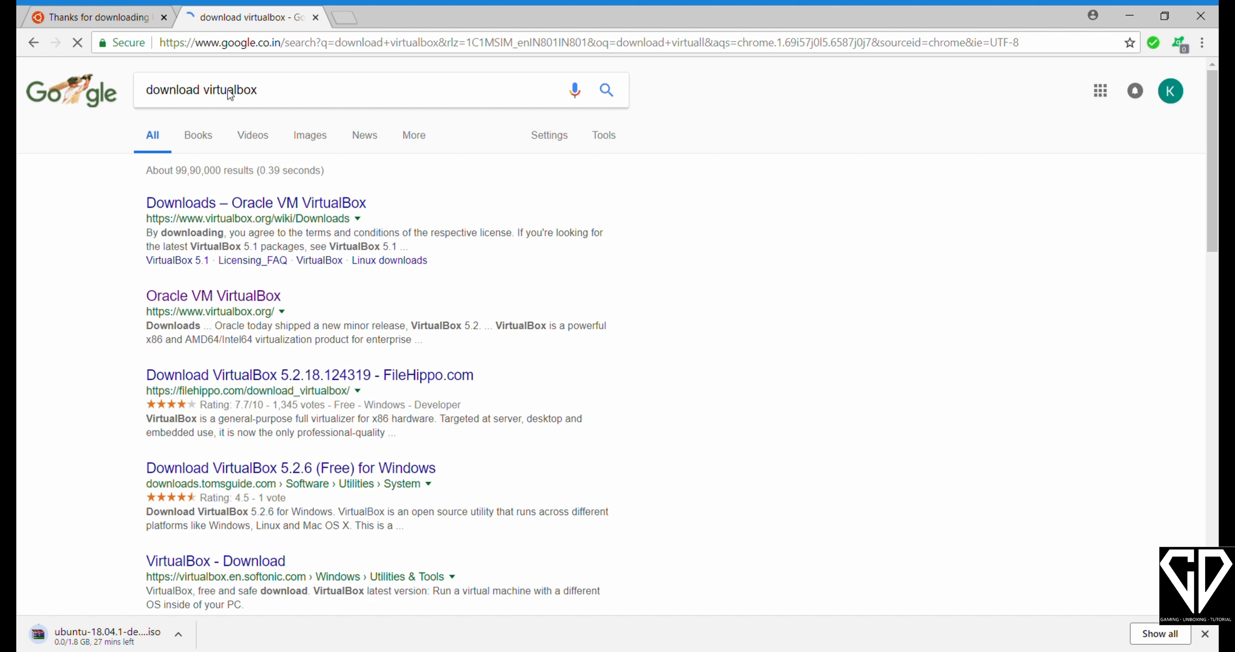
{"action": "left_click", "coordinate": [292, 215]}
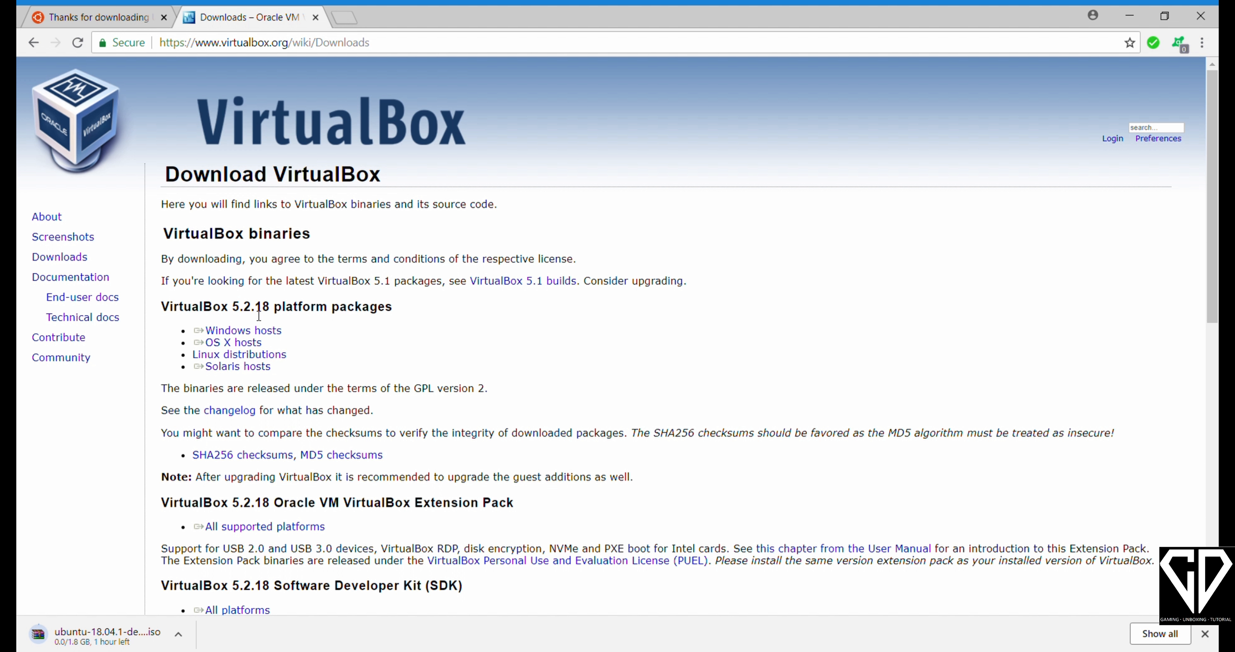
- Download the VirtualBox 5.2.18 platform package for Windows hosts
{"action": "left_click_drag", "start_coordinate": [283, 331], "coordinate": [221, 338]}
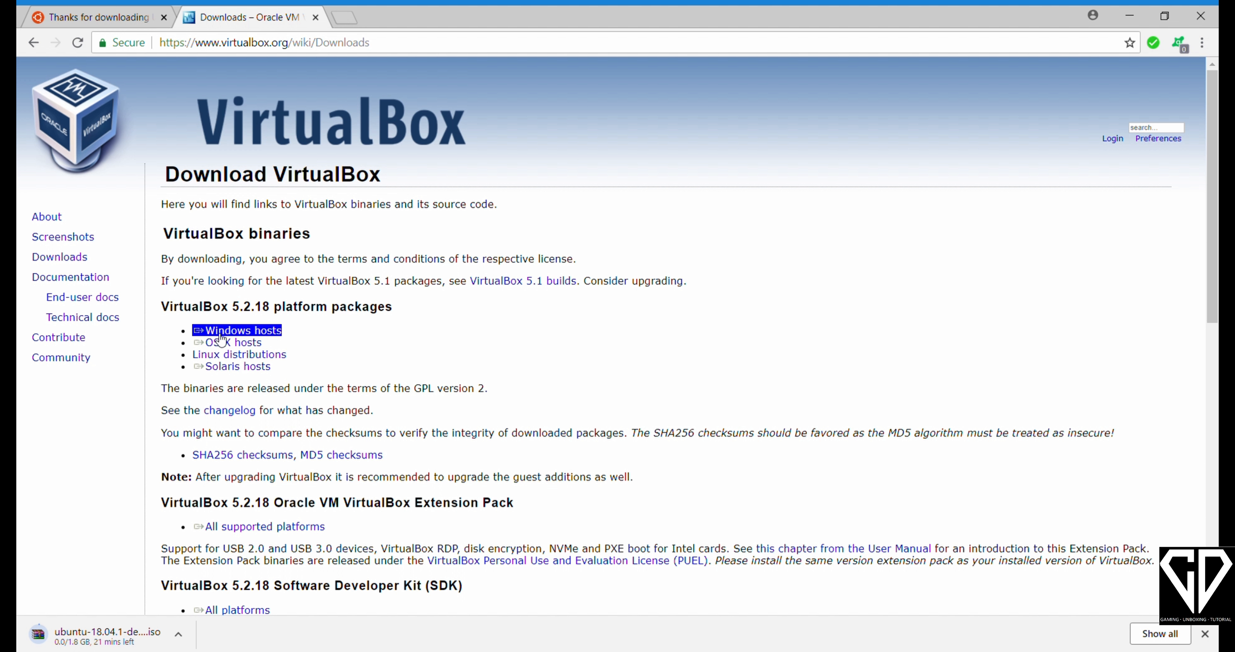
{"action": "left_click", "coordinate": [221, 335]}
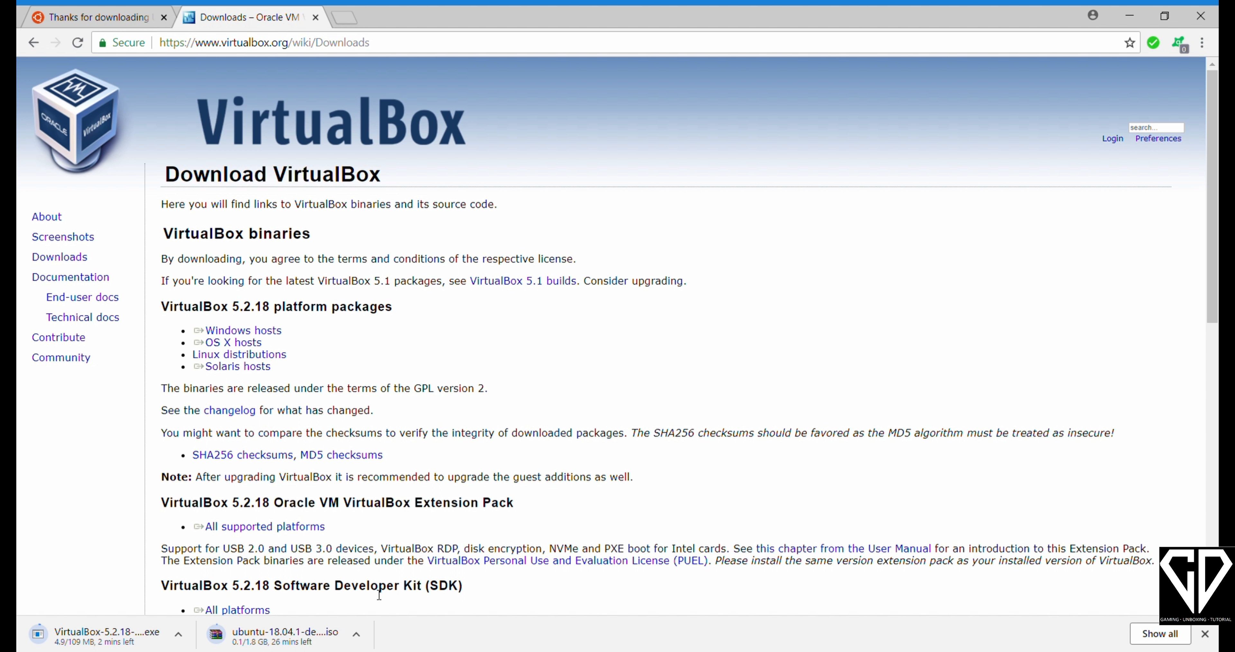
{"action": "left_click", "coordinate": [358, 637]}
{"action": "left_click", "coordinate": [417, 569]}
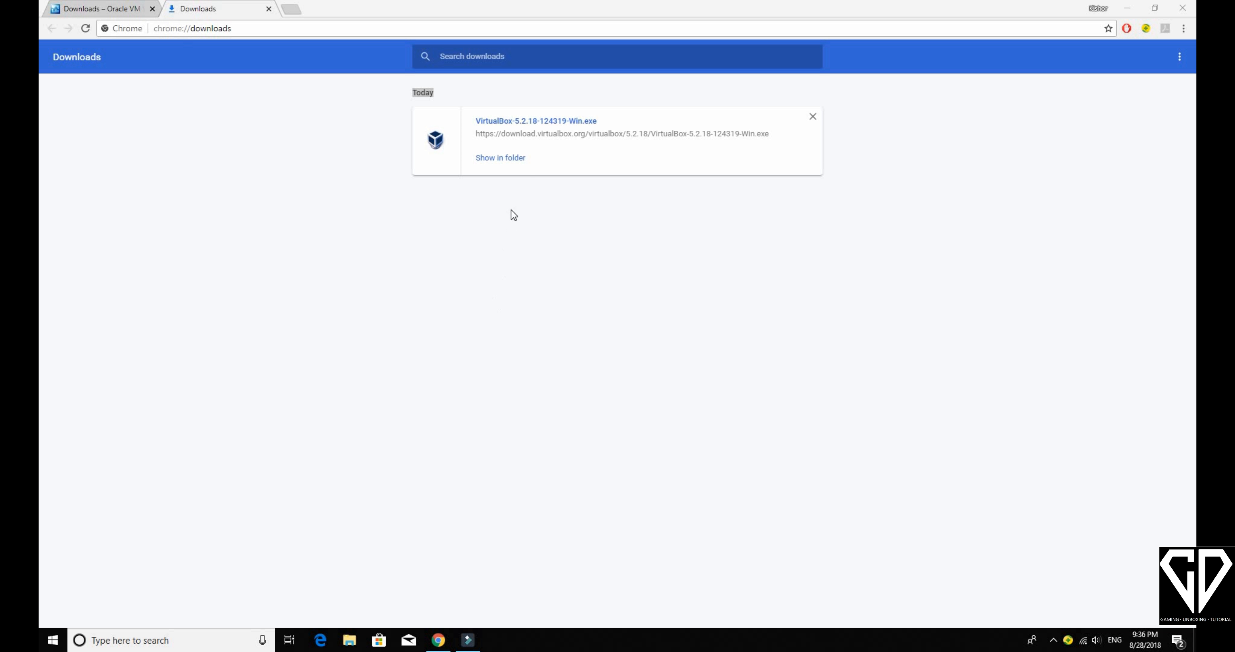
- Run VirtualBox-5.2.18-124319-Win.exe, repair the installation and finish the setup without restarting the system
{"action": "left_click", "coordinate": [550, 123]}
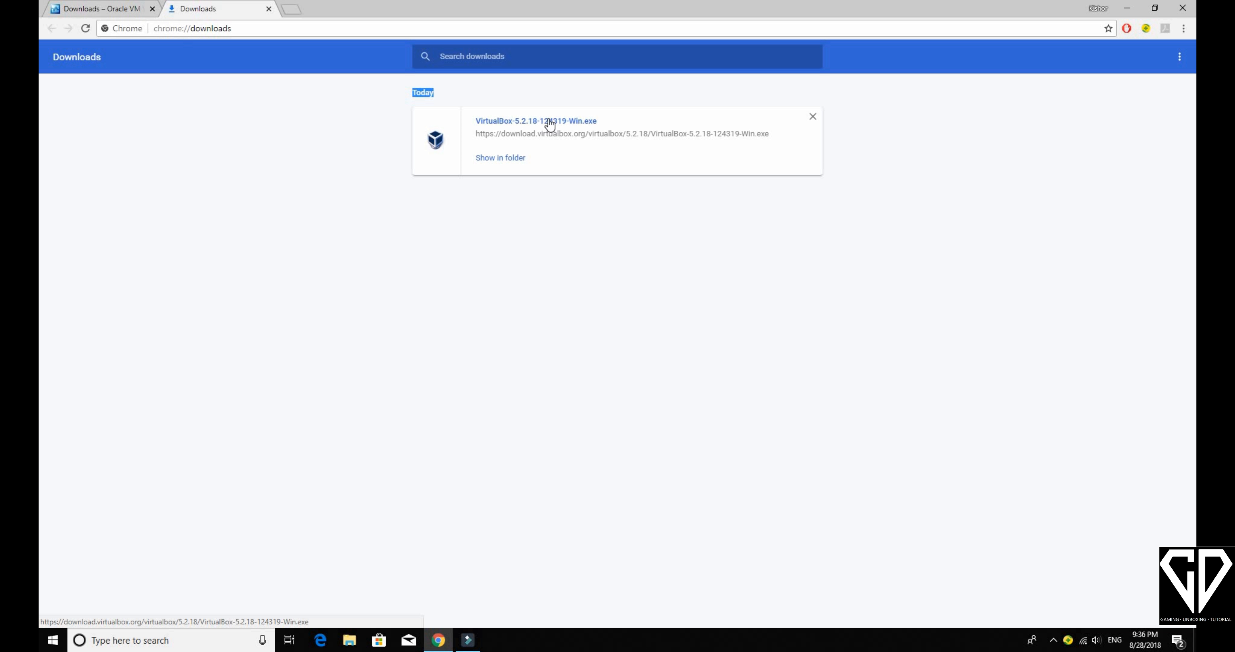
{"action": "left_click", "coordinate": [550, 122]}
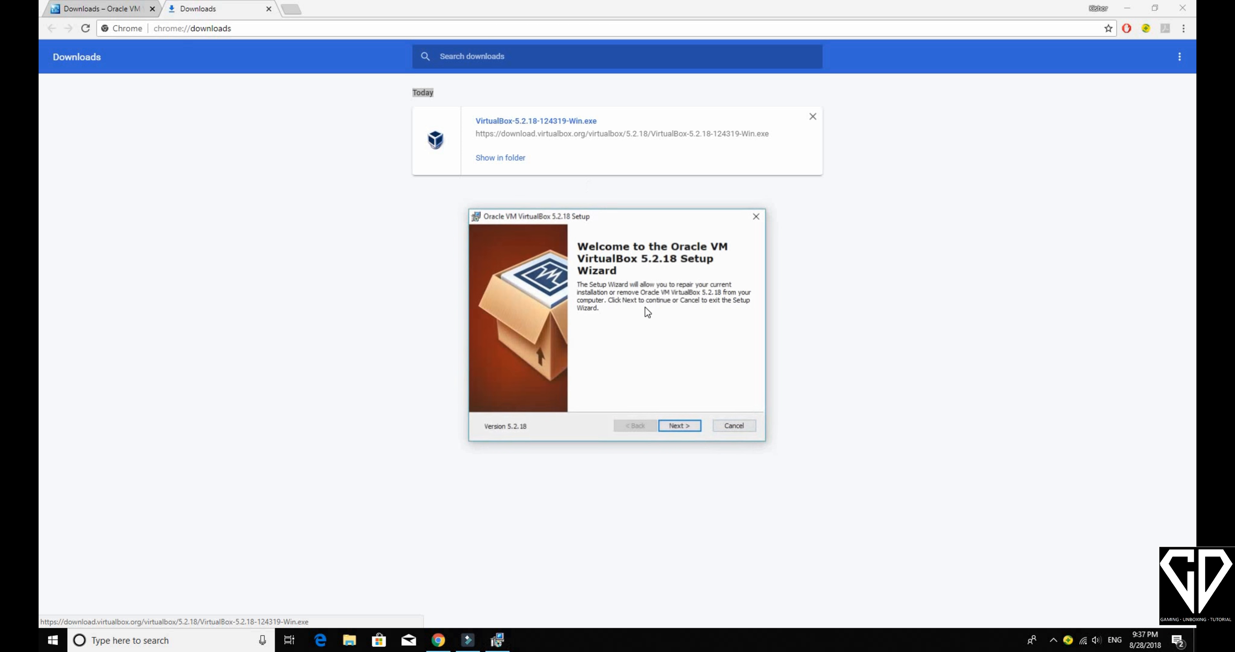
{"action": "left_click", "coordinate": [684, 423]}
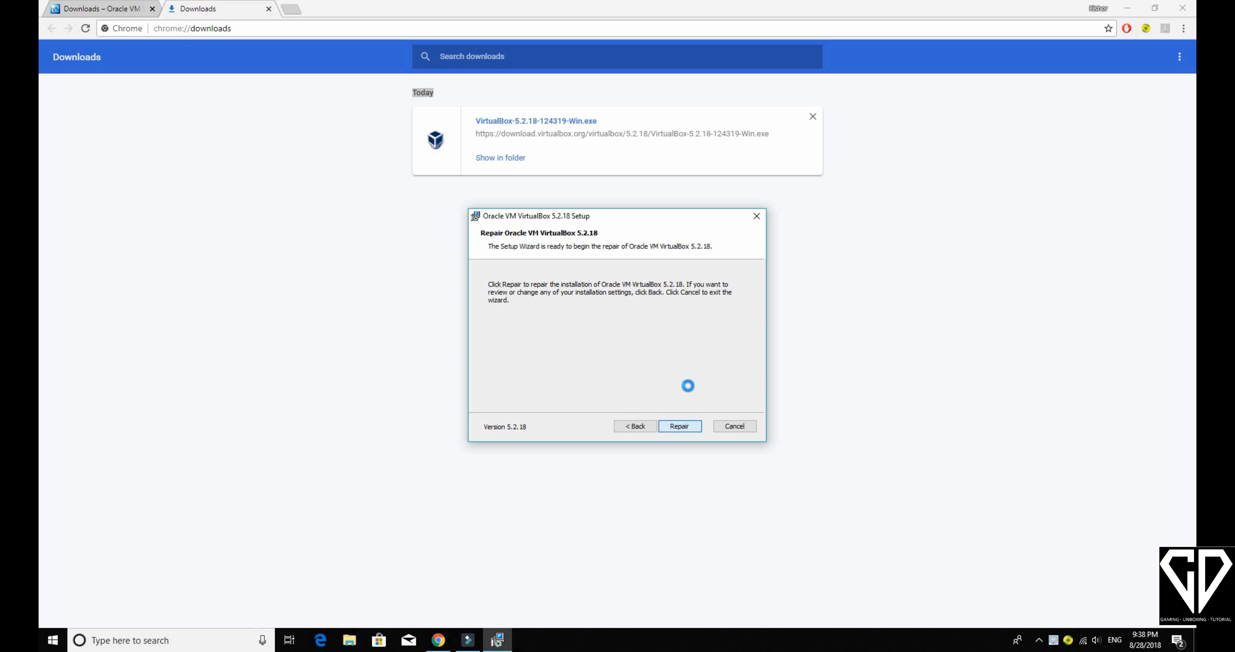
{"action": "left_click", "coordinate": [680, 426]}
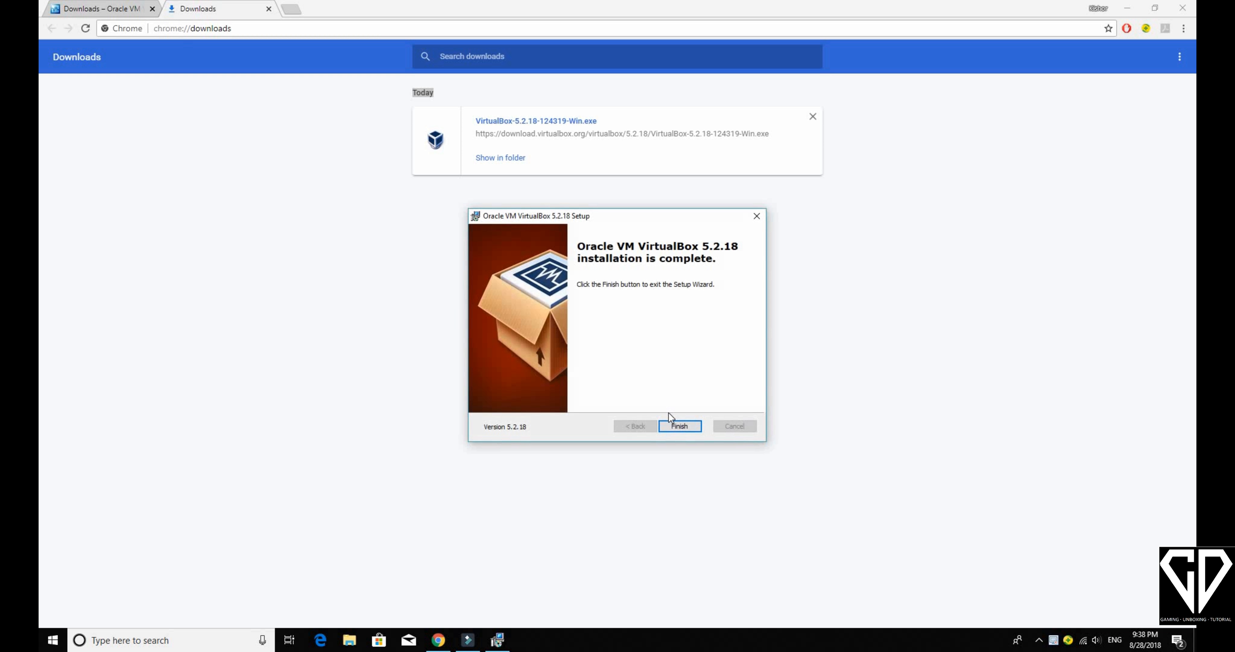
{"action": "left_click", "coordinate": [675, 427]}
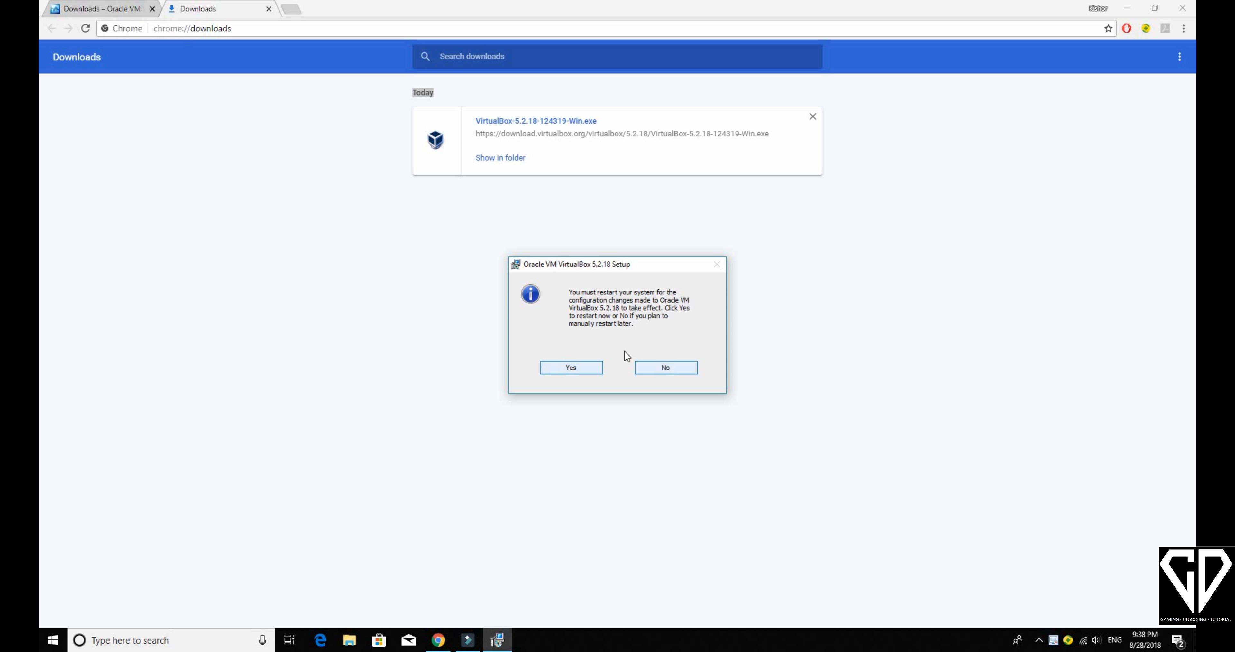
{"action": "left_click", "coordinate": [659, 367]}
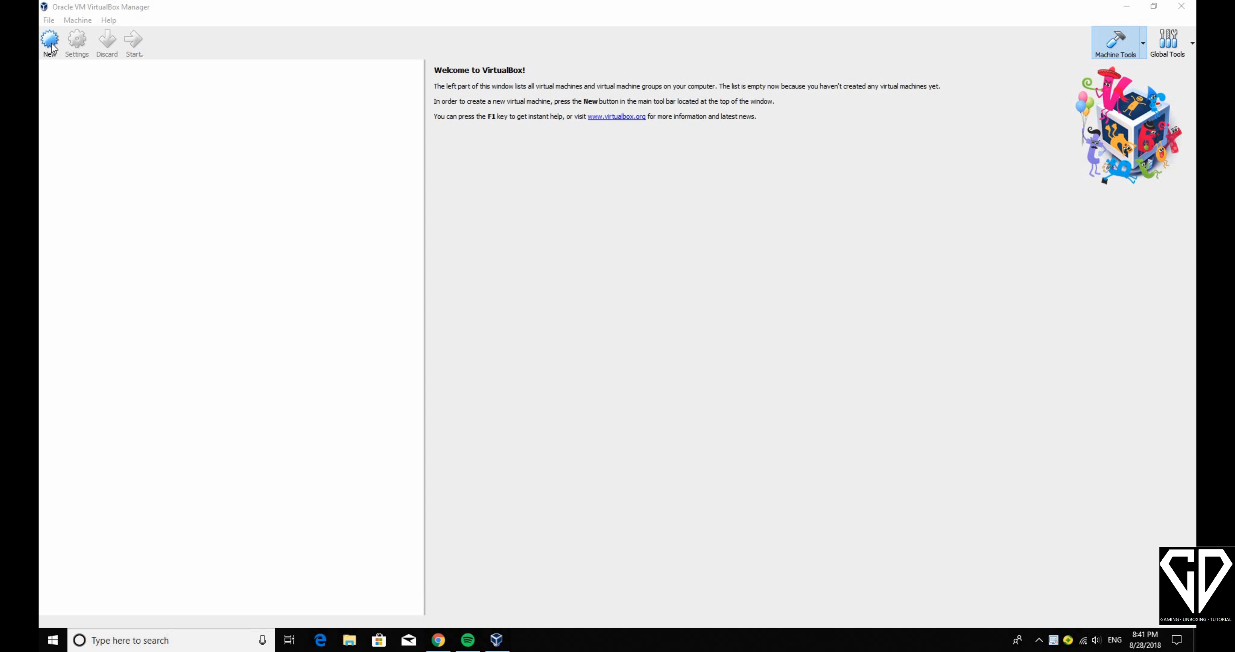
- Start a new virtual machine named Ubuntu, of type Linux and version Ubuntu (64-bit), with 2048 MB of memory
{"action": "left_click", "coordinate": [51, 42]}
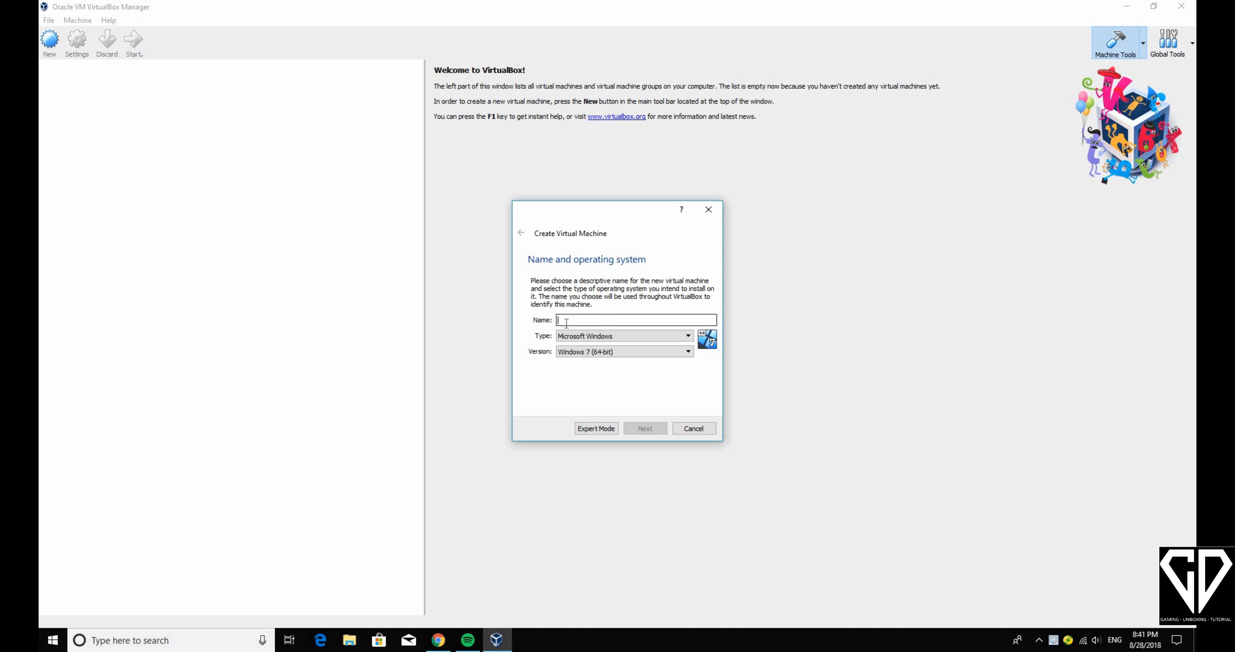
{"action": "type", "text": "Ubuntu"}
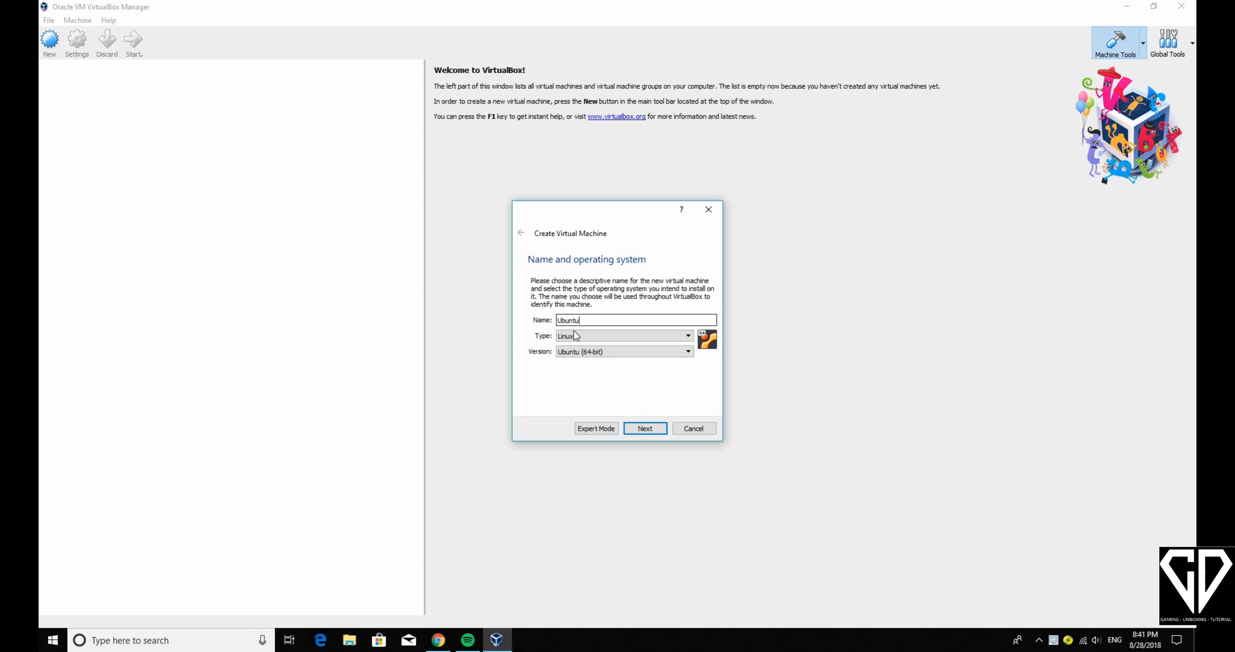
{"action": "left_click", "coordinate": [644, 426]}
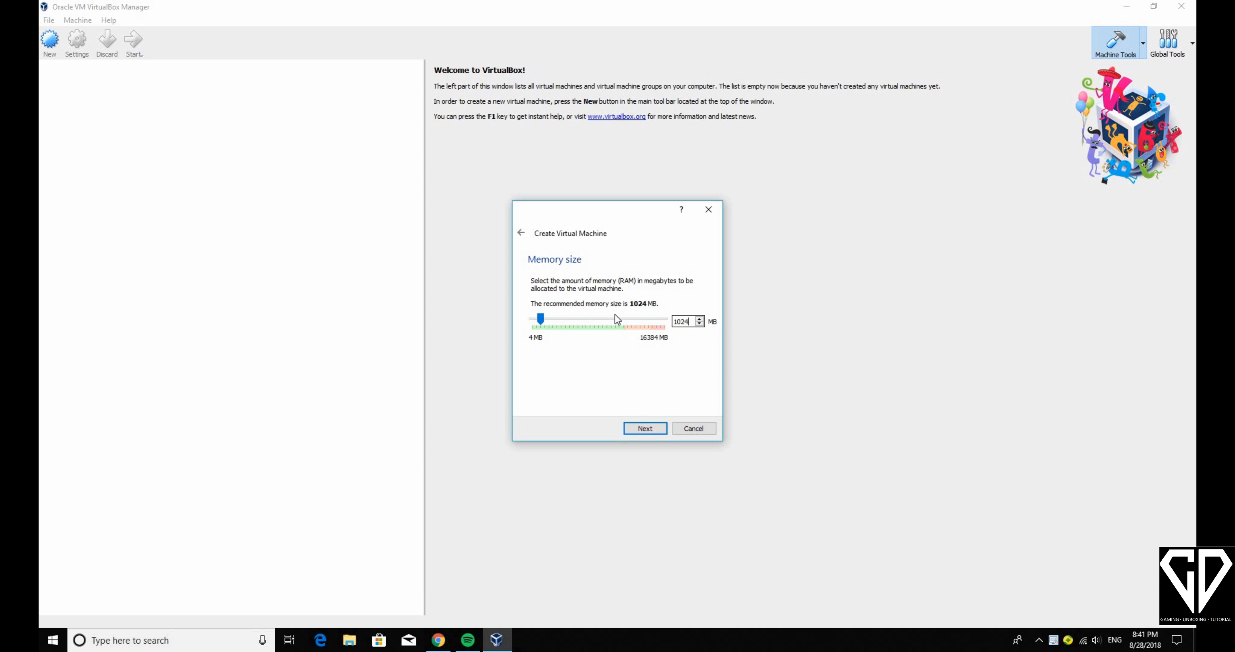
{"action": "key", "text": "Tab"}
{"action": "type", "text": "2048"}
{"action": "left_click", "coordinate": [661, 432]}
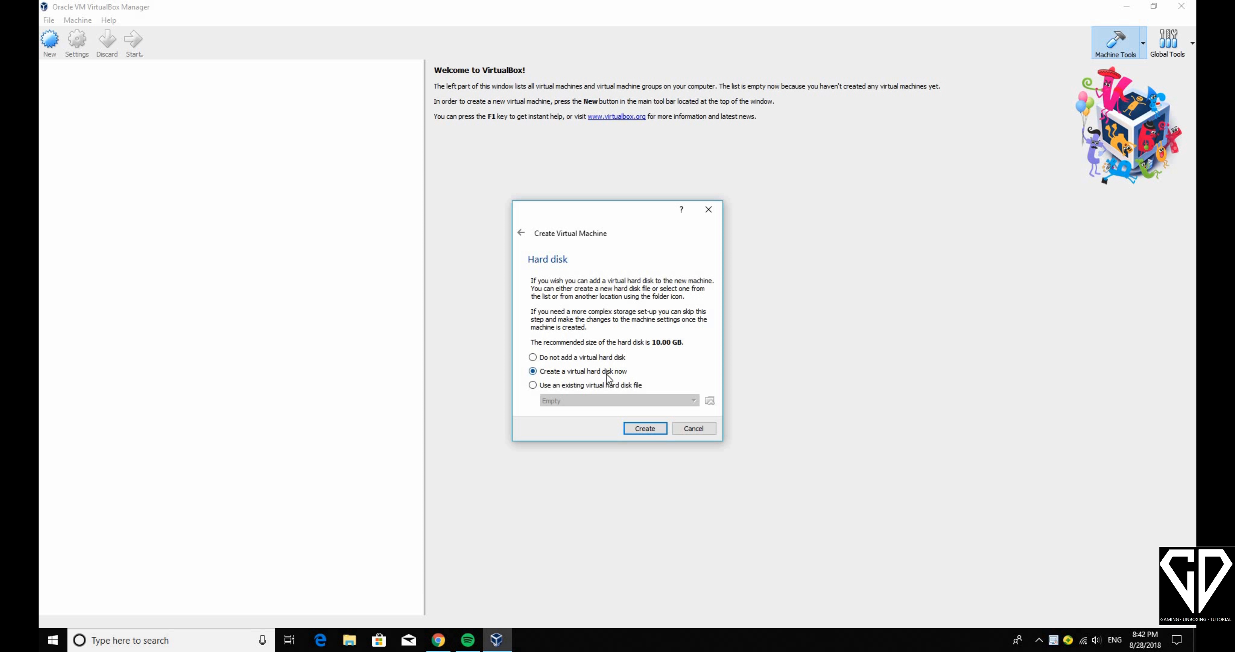
- Create a dynamically allocated VDI virtual hard disk named Ubuntu with a custom size for the new machine
{"action": "left_click", "coordinate": [645, 429]}
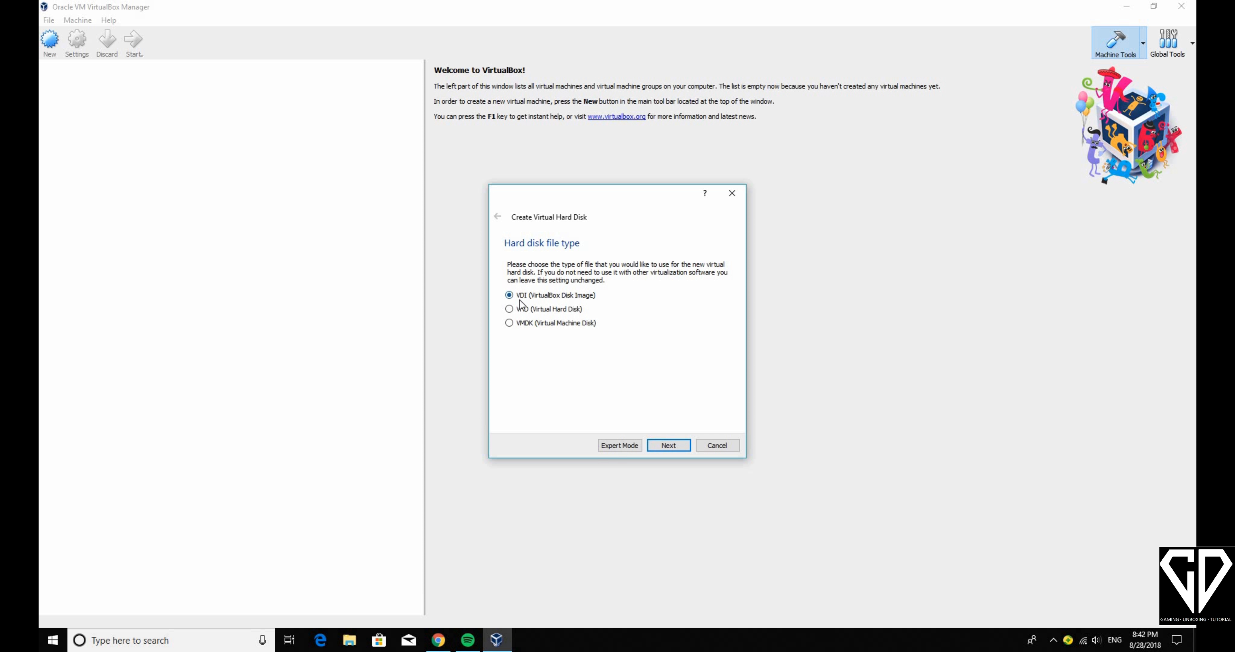
{"action": "left_click", "coordinate": [667, 446]}
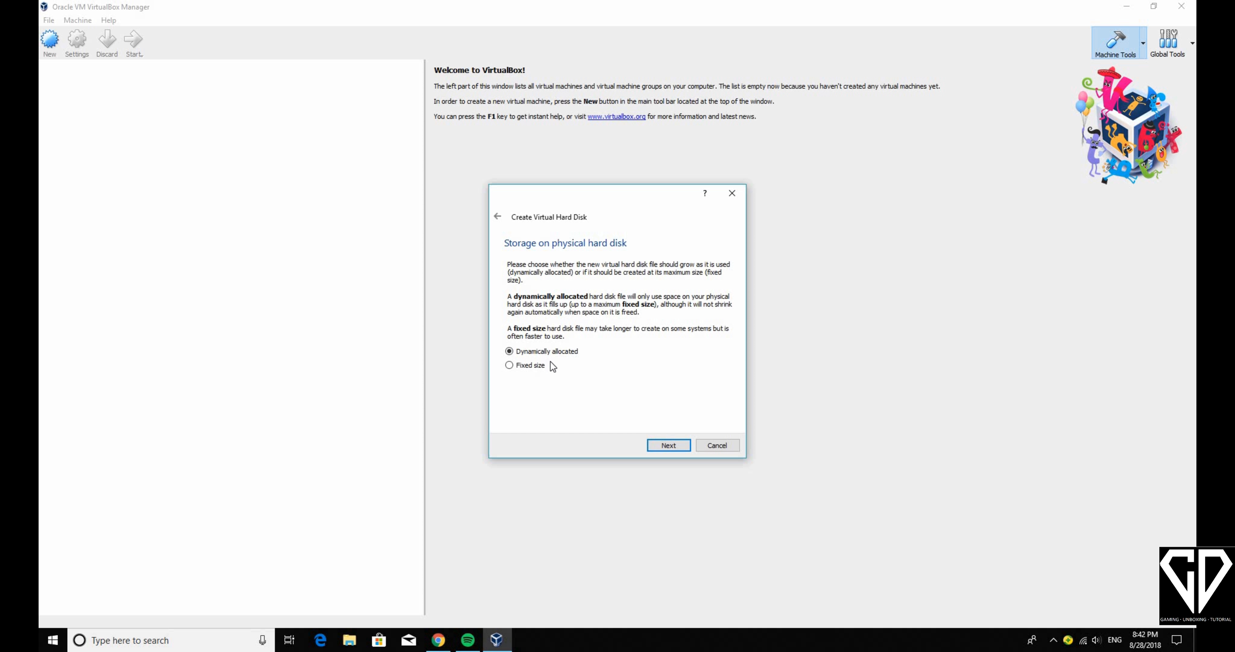
{"action": "left_click", "coordinate": [671, 448]}
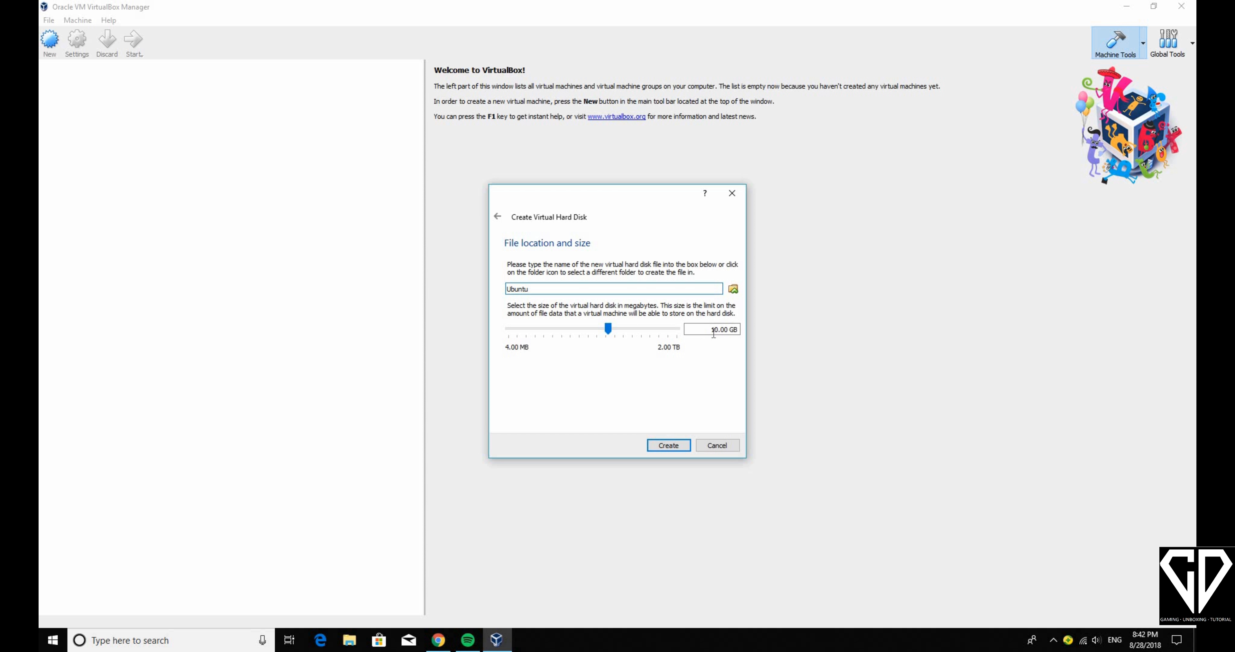
{"action": "left_click", "coordinate": [716, 332]}
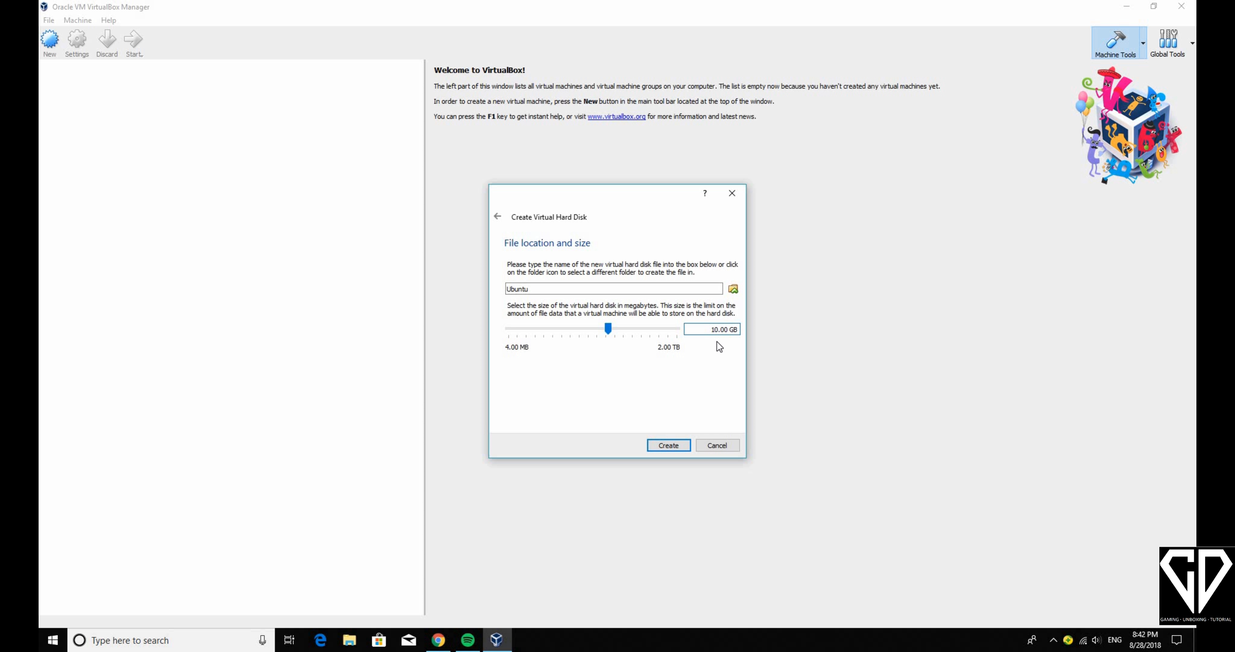
{"action": "key", "text": "BackSpace"}
{"action": "type", "text": "2"}
{"action": "left_click", "coordinate": [673, 444]}
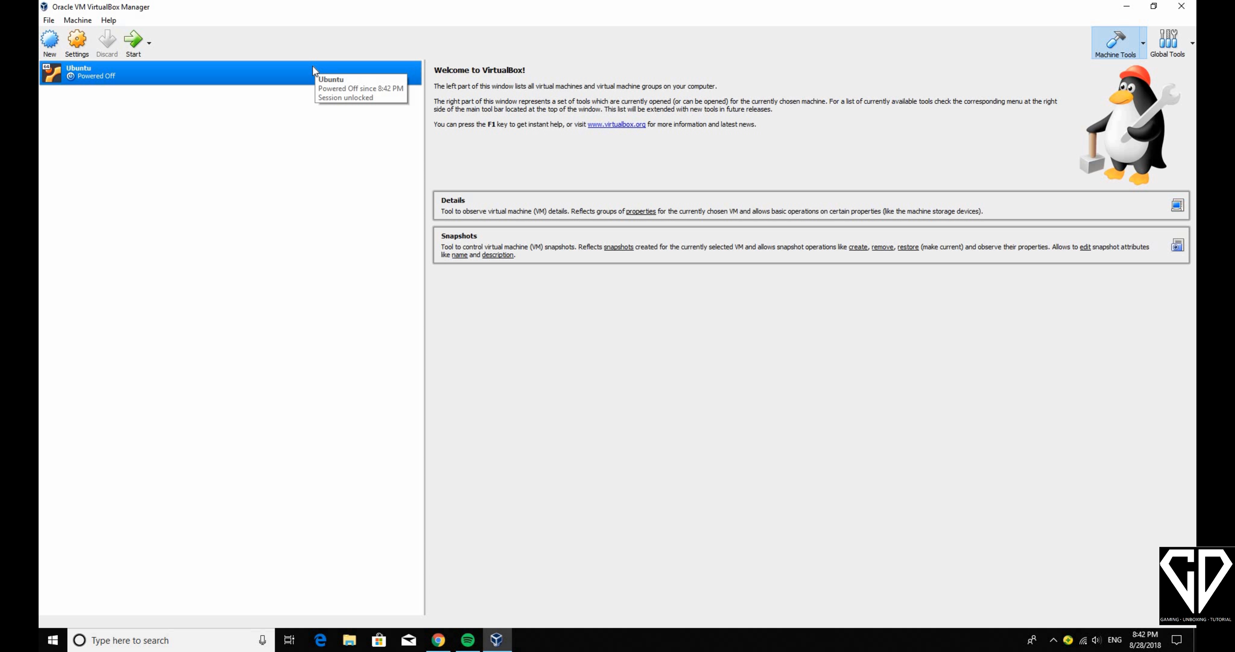
- Set the number of processors to 2 in the Ubuntu machine's system settings
{"action": "left_click", "coordinate": [82, 46]}
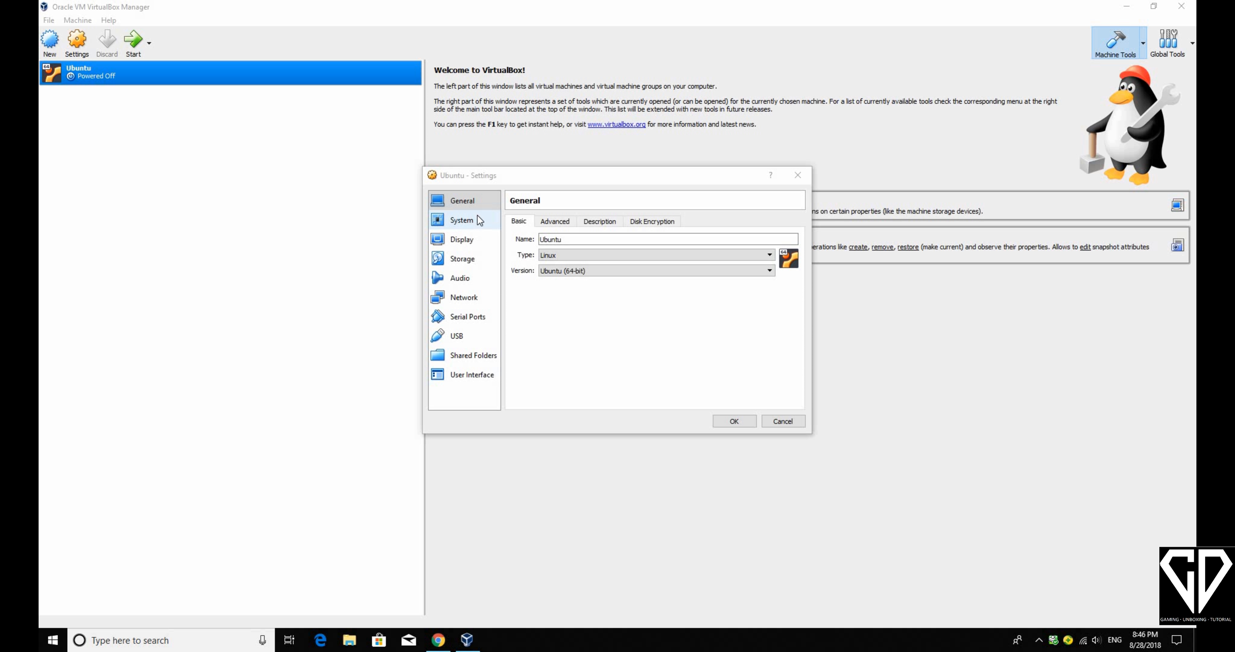
{"action": "left_click", "coordinate": [479, 220]}
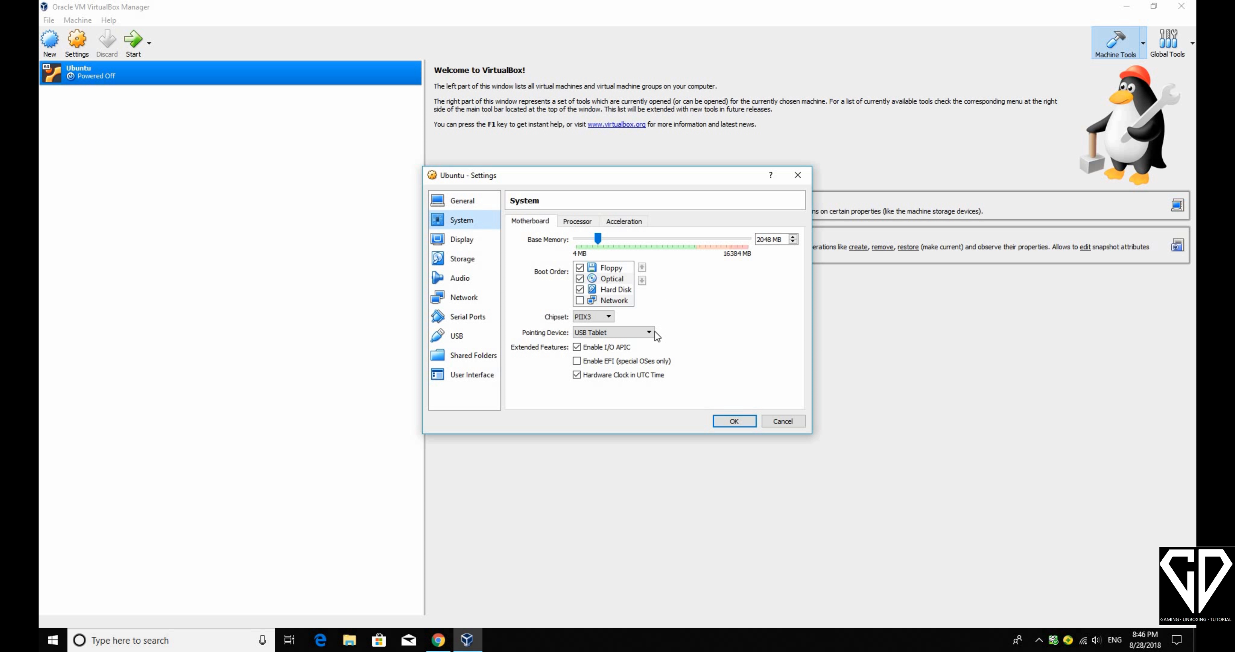
{"action": "left_click", "coordinate": [572, 222]}
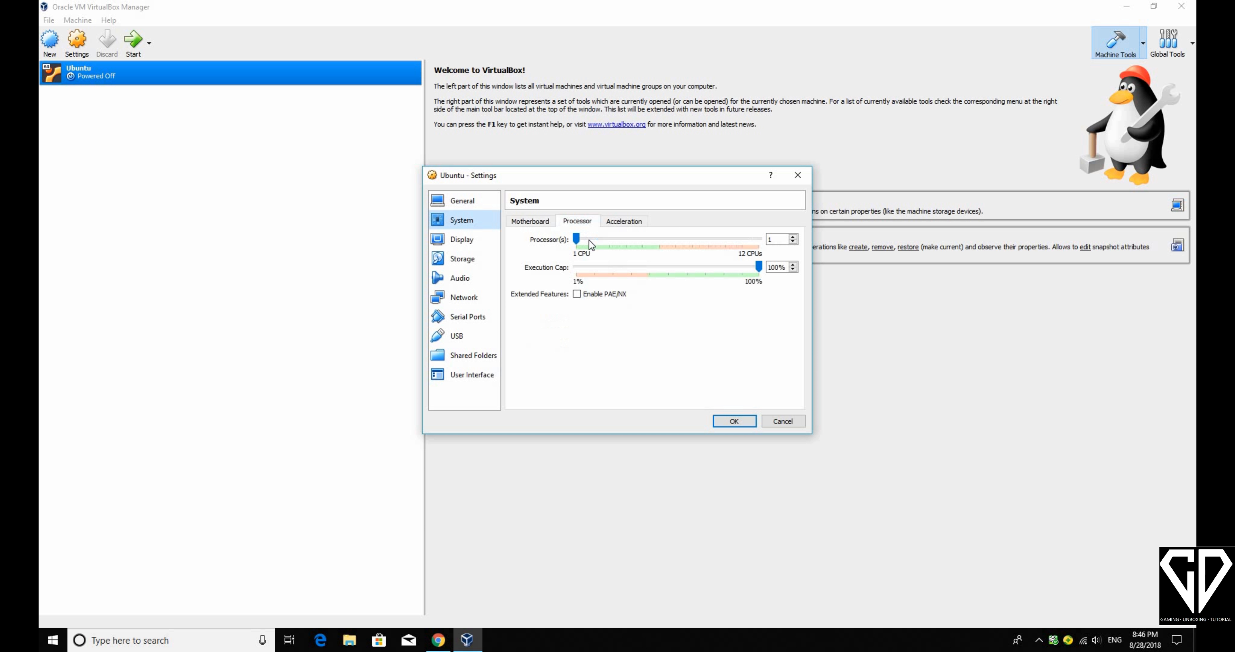
{"action": "left_click", "coordinate": [793, 238]}
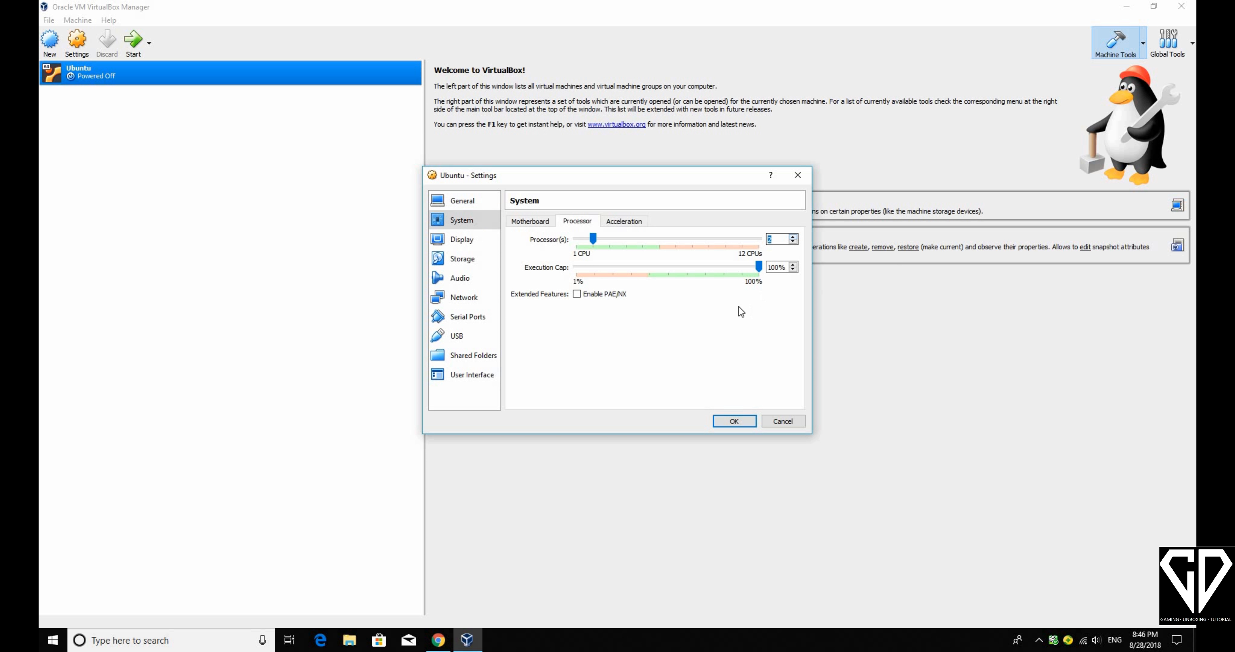
- Attach the ubuntu-18.04-desktop-amd64 image from the Downloads folder to the machine's empty IDE optical drive and save the settings
{"action": "left_click", "coordinate": [478, 244]}
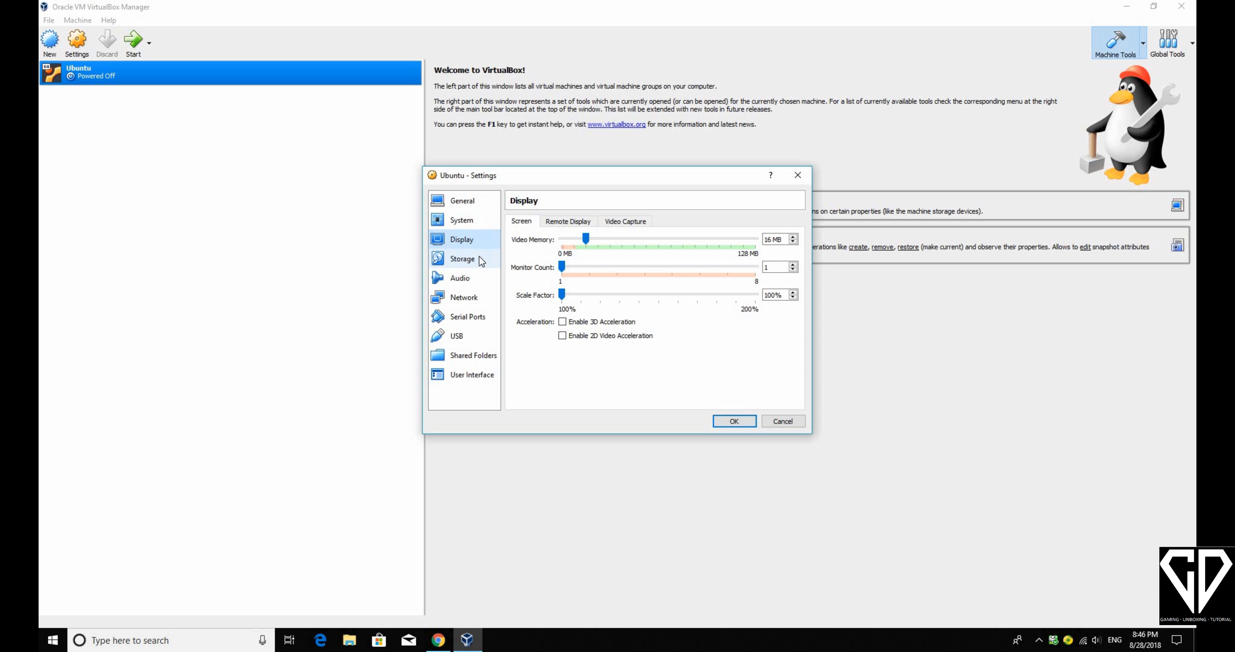
{"action": "left_click", "coordinate": [480, 260]}
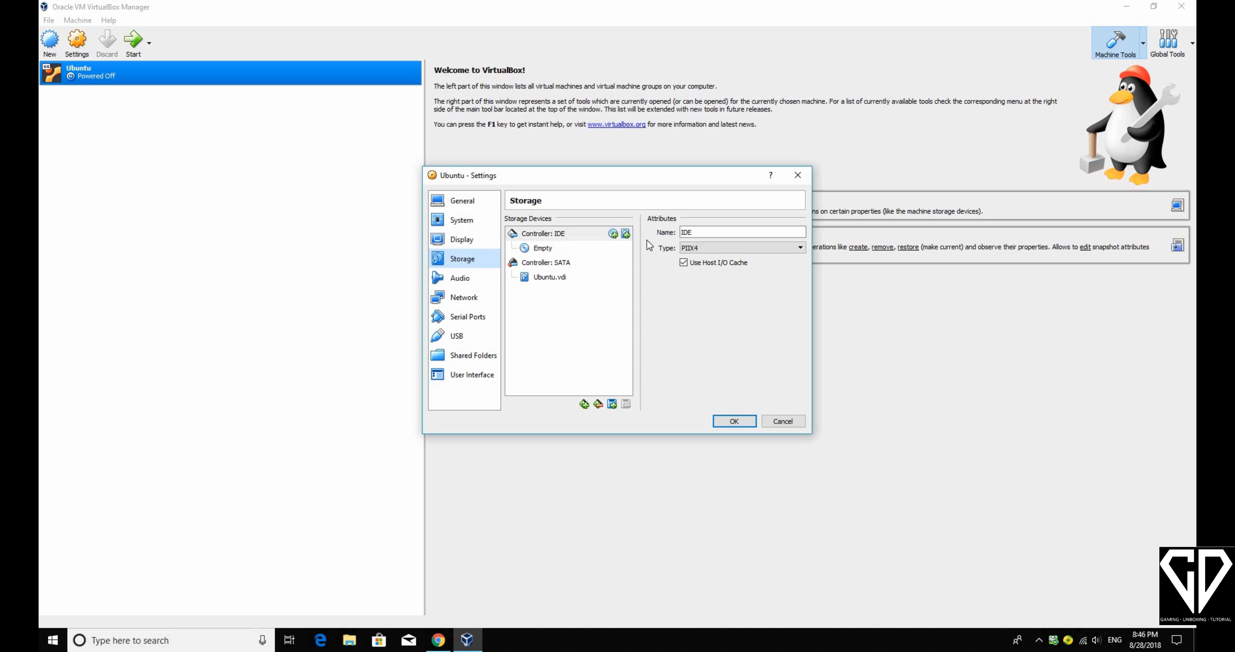
{"action": "left_click", "coordinate": [553, 233]}
{"action": "left_click", "coordinate": [554, 249]}
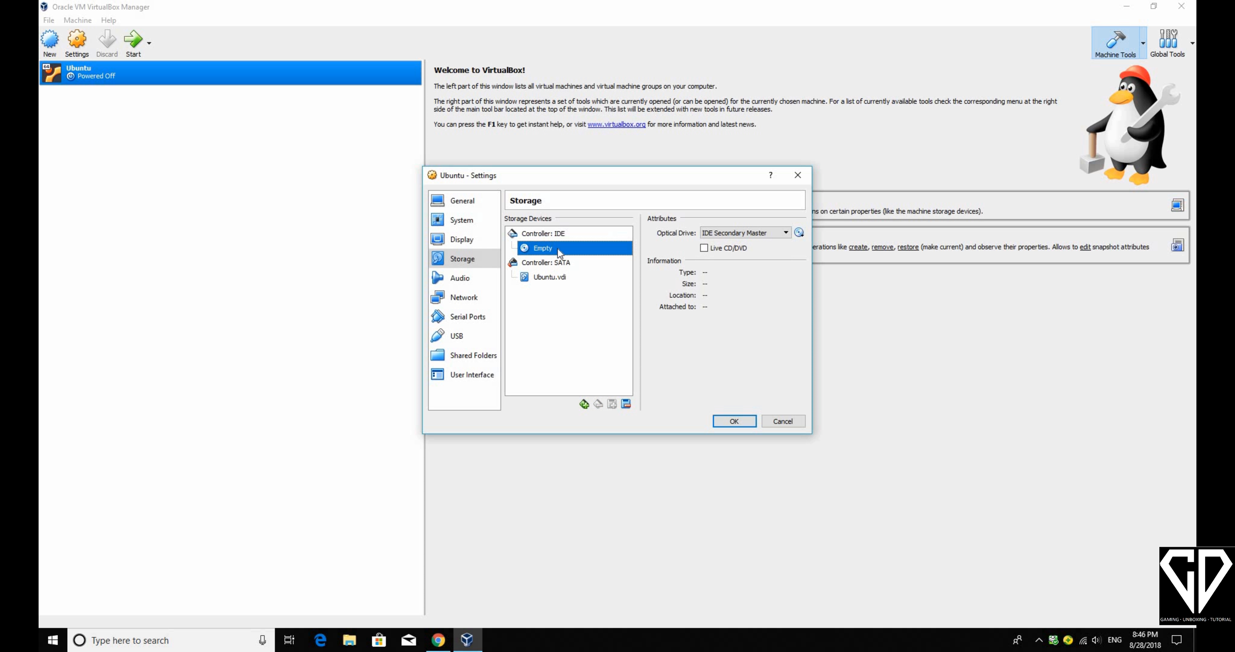
{"action": "left_click", "coordinate": [799, 233]}
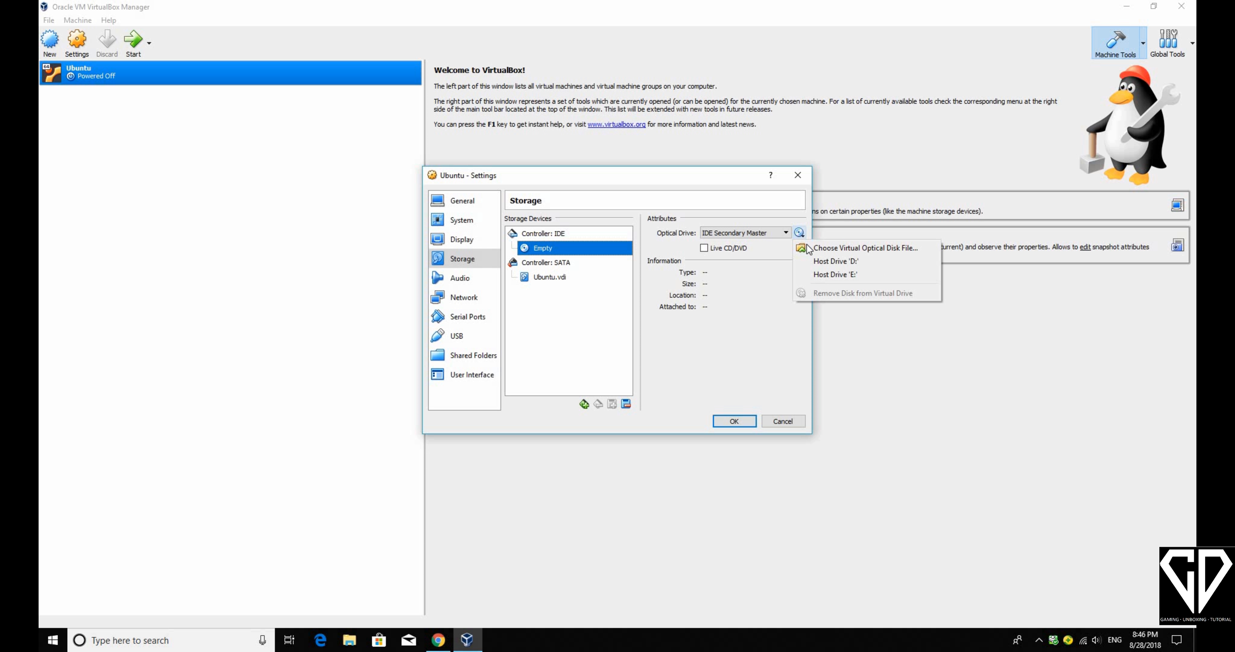
{"action": "left_click", "coordinate": [809, 248]}
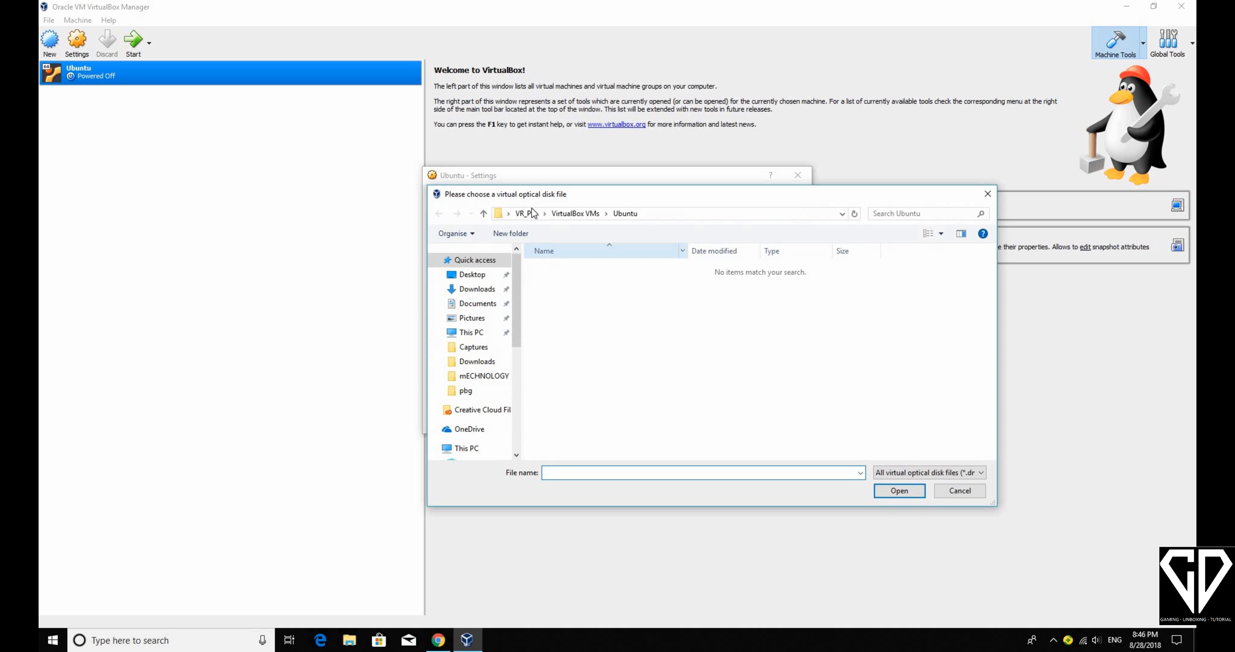
{"action": "left_click", "coordinate": [490, 450]}
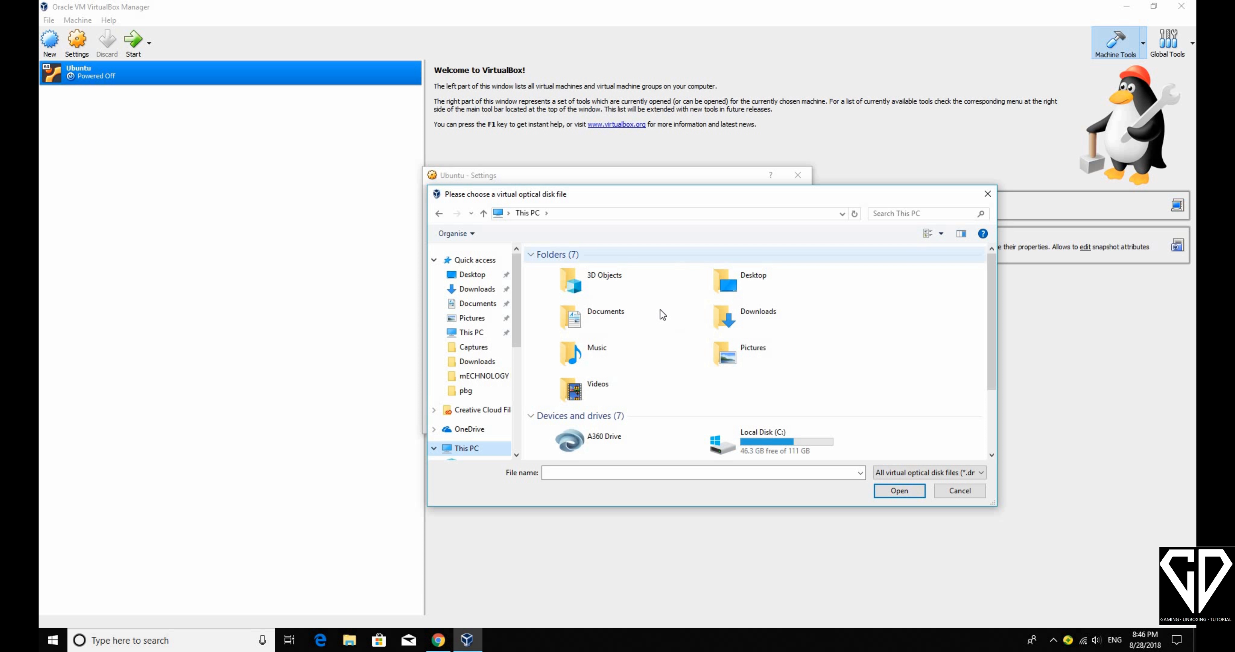
{"action": "scroll", "coordinate": [674, 310], "scroll_direction": "down", "scroll_amount": 2}
{"action": "scroll", "coordinate": [673, 310], "scroll_direction": "up", "scroll_amount": 2}
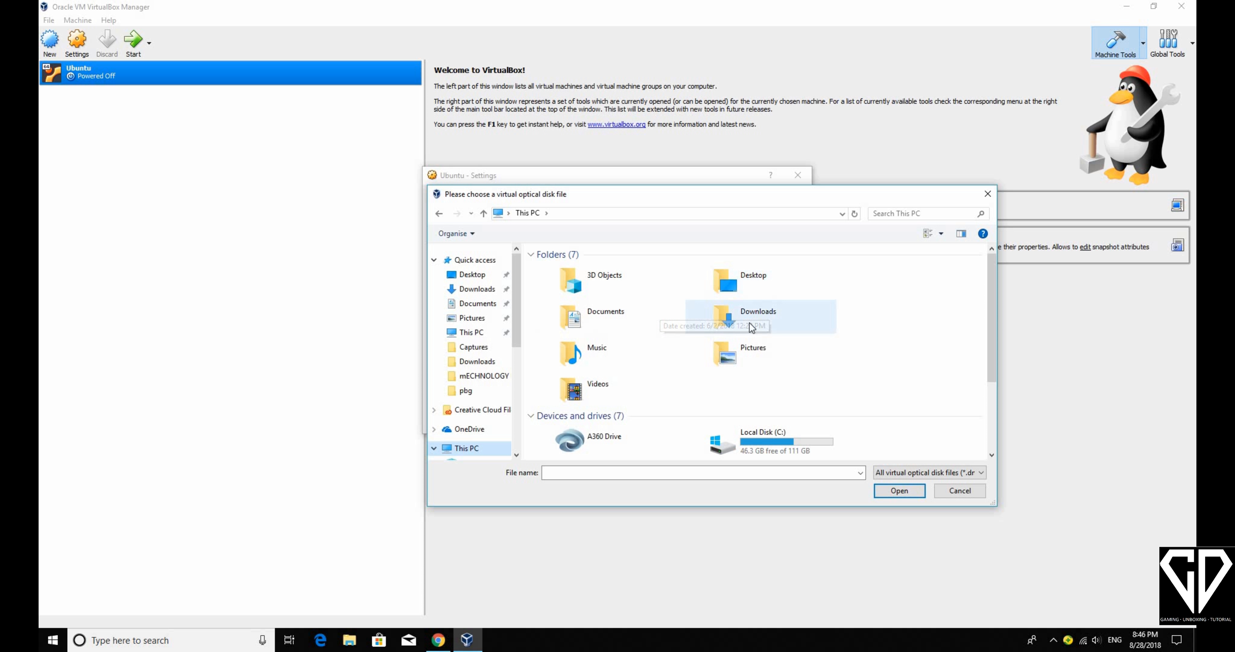
{"action": "double_click", "coordinate": [752, 316]}
{"action": "left_click", "coordinate": [630, 282]}
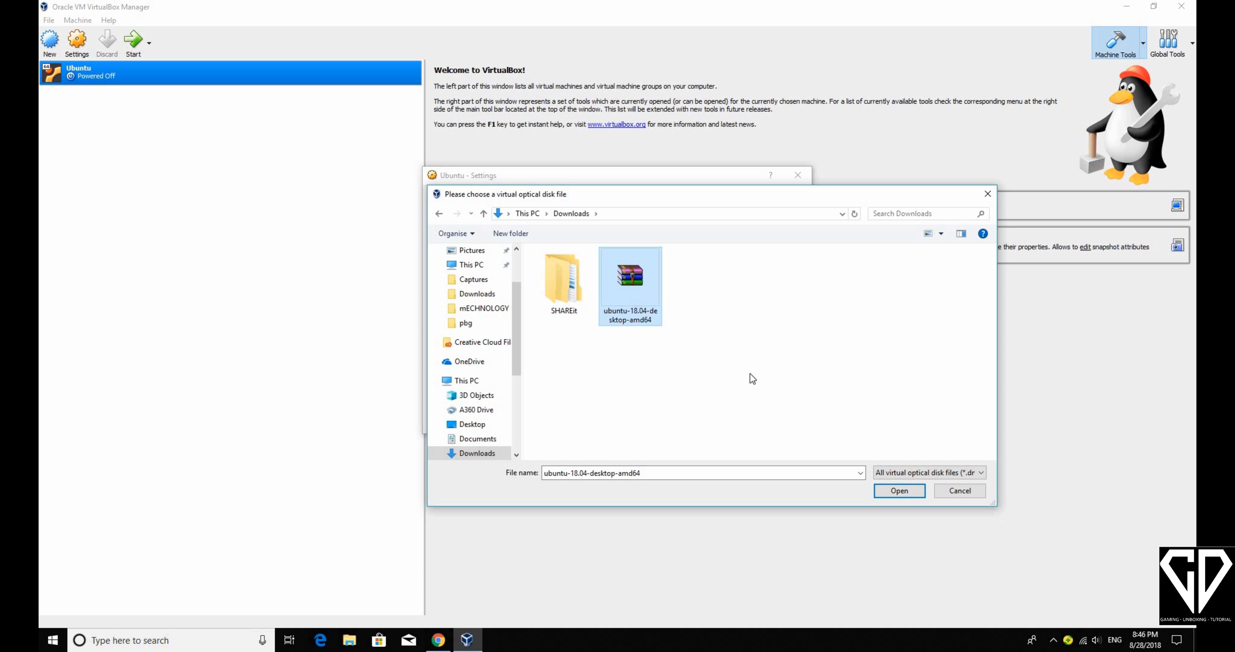
{"action": "left_click", "coordinate": [882, 491]}
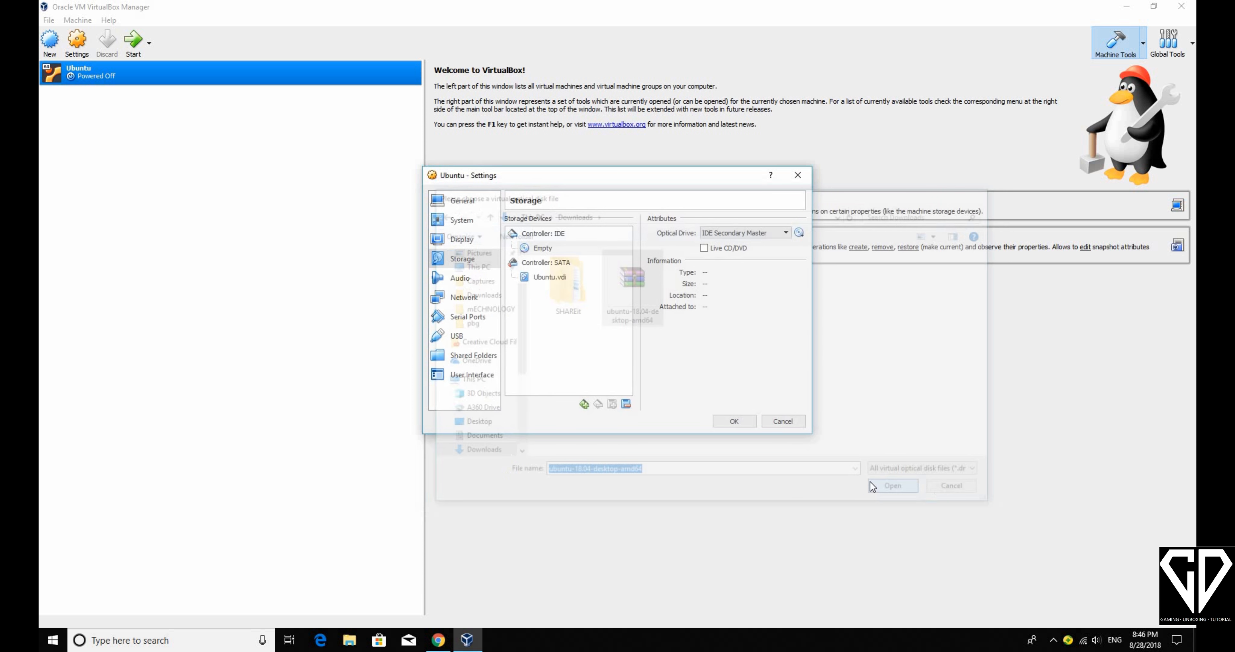
{"action": "left_click", "coordinate": [736, 420]}
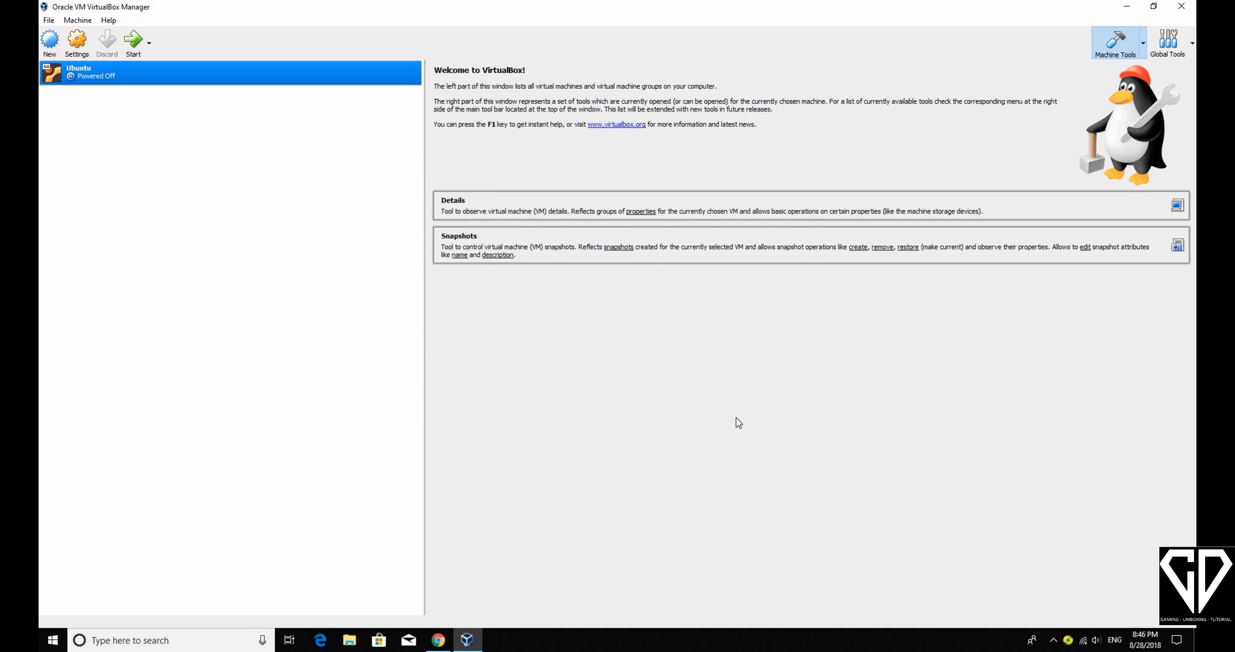
- Start the Ubuntu machine in a maximised window and begin installing Ubuntu with the English (US) keyboard layout
{"action": "double_click", "coordinate": [264, 66]}
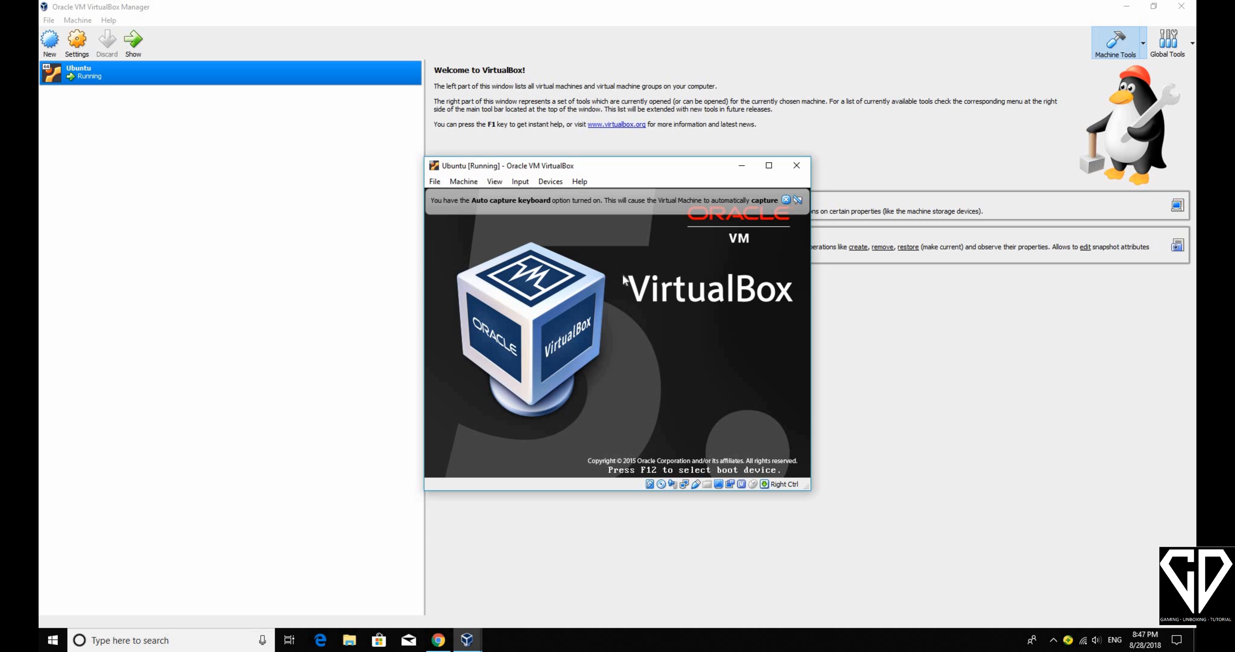
{"action": "left_click", "coordinate": [767, 167]}
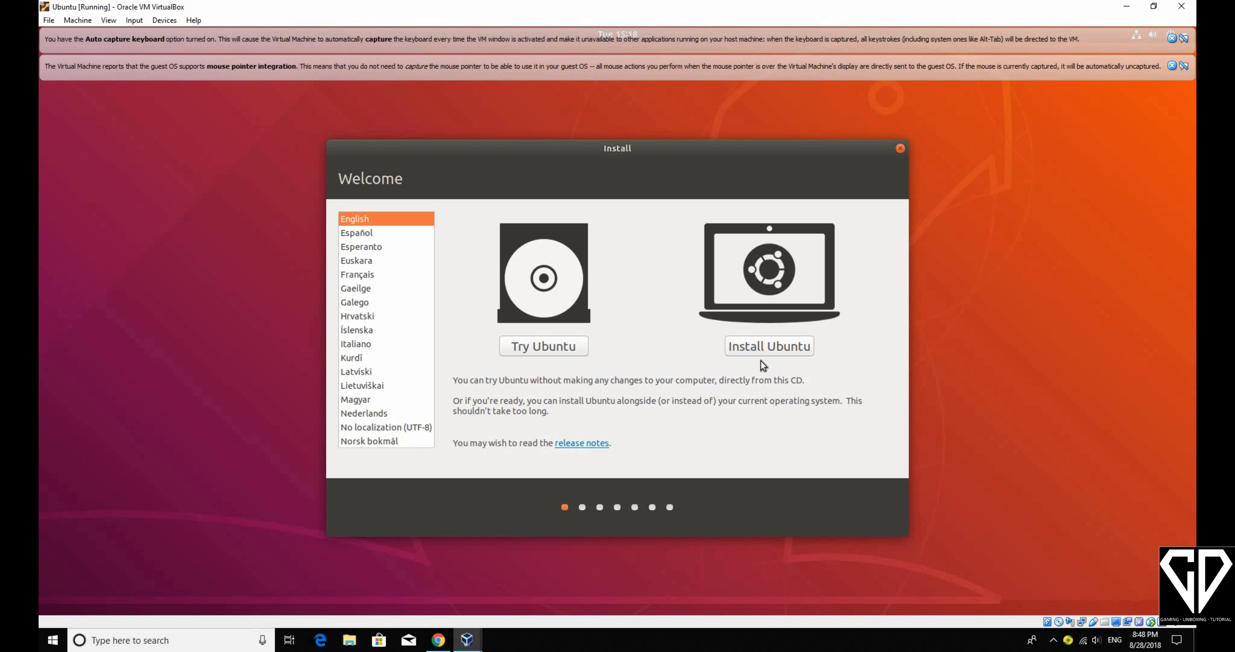
{"action": "left_click", "coordinate": [762, 351]}
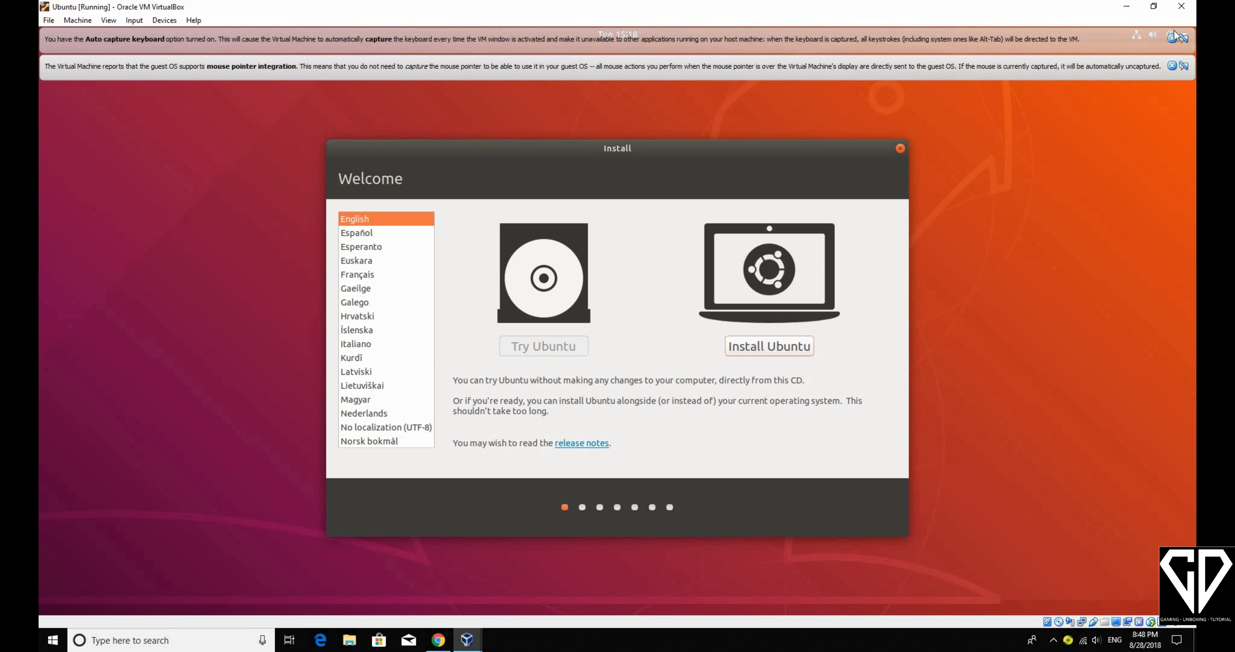
{"action": "left_click", "coordinate": [1172, 66]}
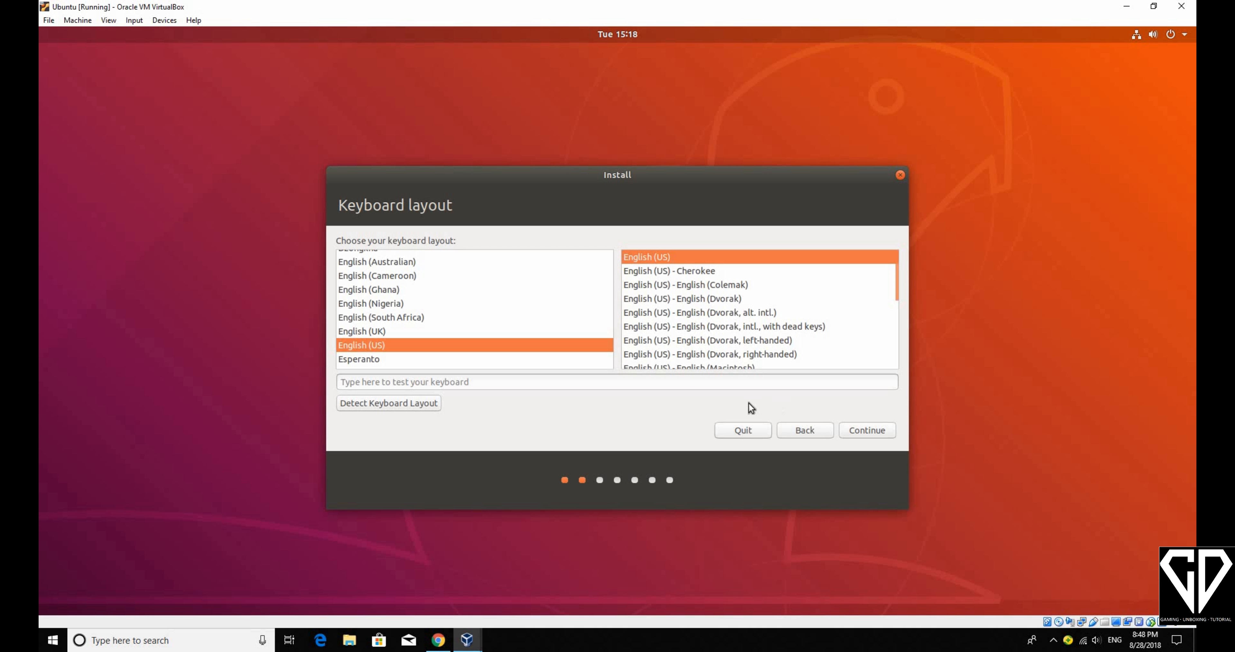
{"action": "left_click", "coordinate": [851, 434]}
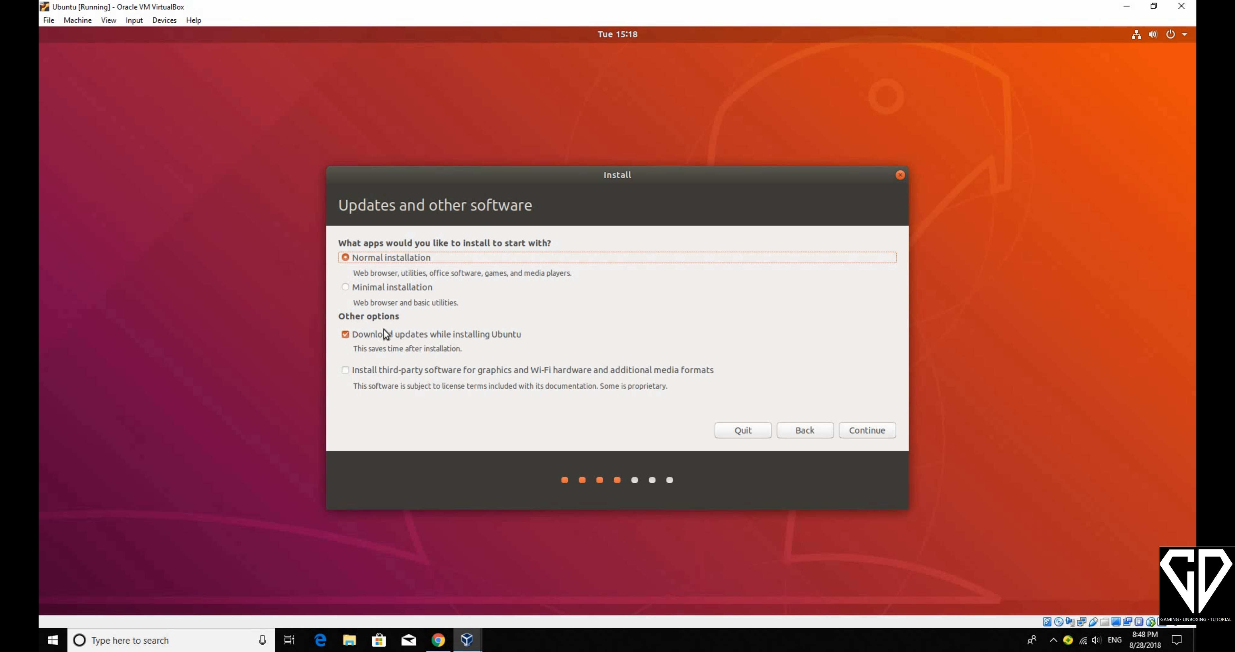
- Include third-party software in the normal installation and confirm erasing the virtual disk to install Ubuntu
{"action": "left_click", "coordinate": [499, 371]}
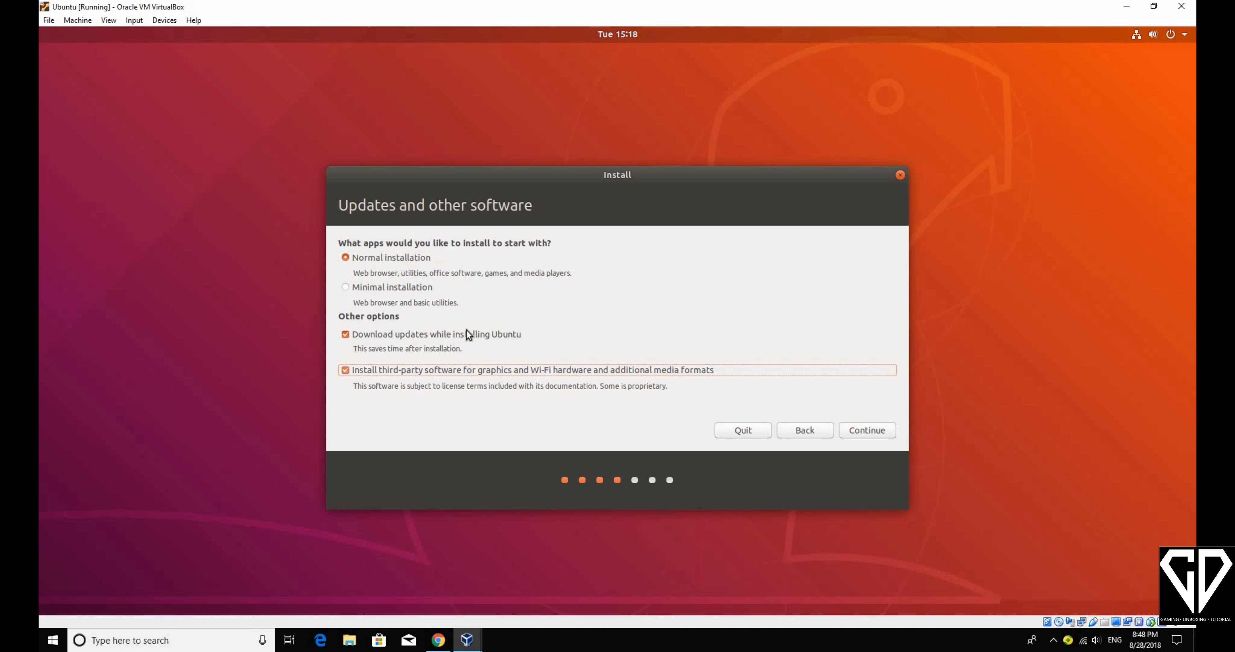
{"action": "left_click", "coordinate": [856, 433]}
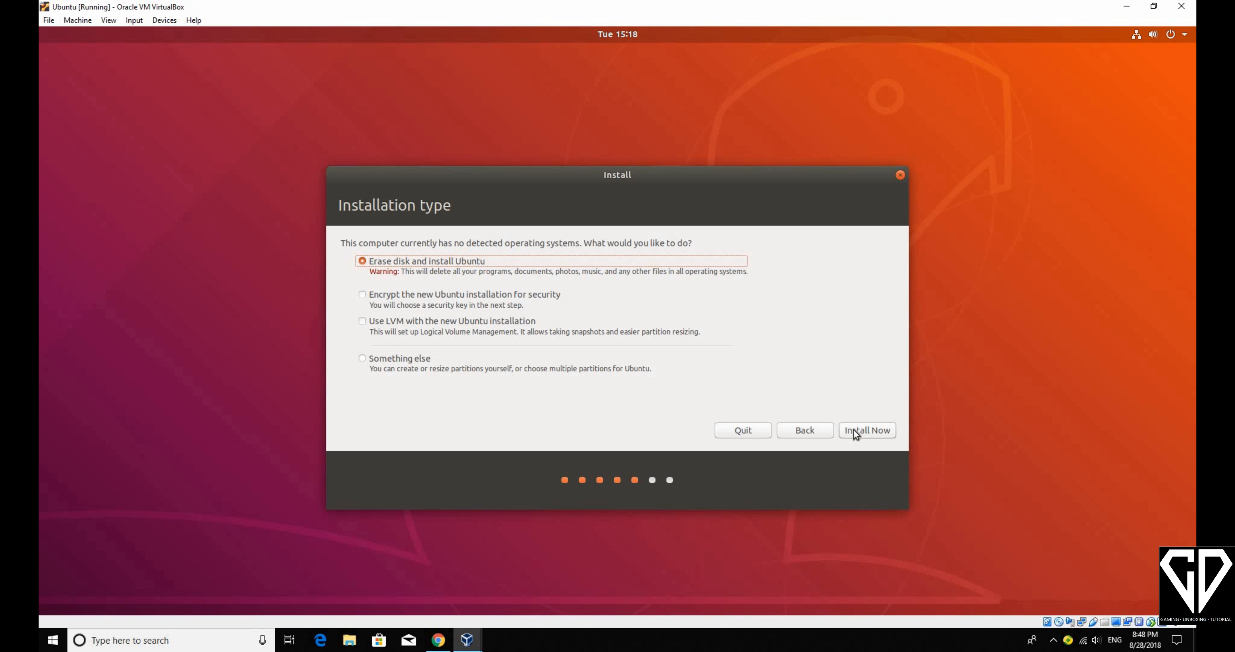
{"action": "left_click", "coordinate": [854, 429]}
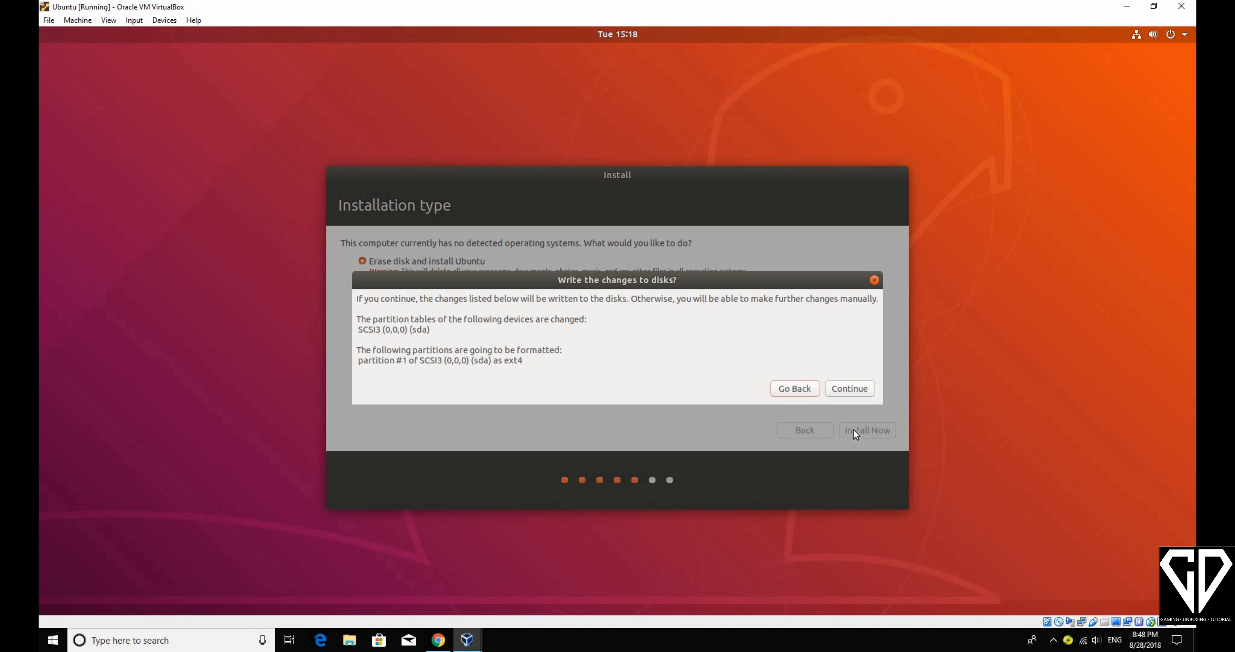
{"action": "left_click", "coordinate": [833, 388]}
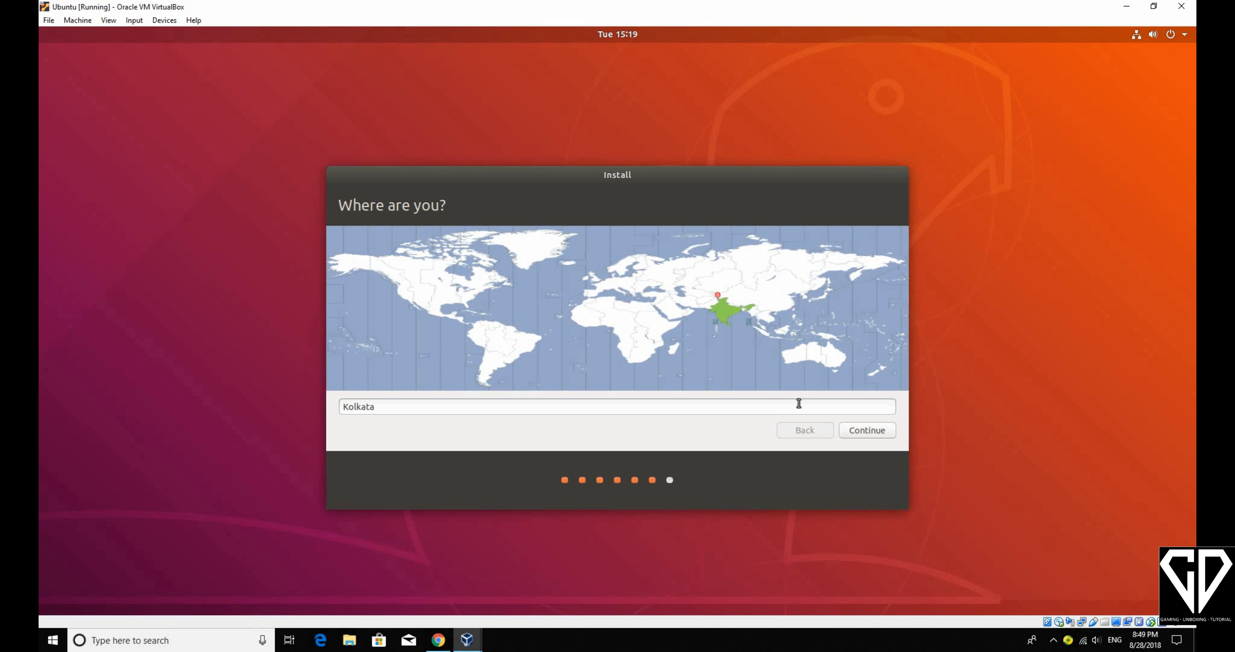
- Set the installation's location to Bangalore and continue to the user account details
{"action": "key", "text": "BackSpace"}
{"action": "key", "text": "BackSpace"}
{"action": "key", "text": "BackSpace"}
{"action": "key", "text": "BackSpace"}
{"action": "key", "text": "BackSpace"}
{"action": "key", "text": "BackSpace"}
{"action": "key", "text": "BackSpace"}
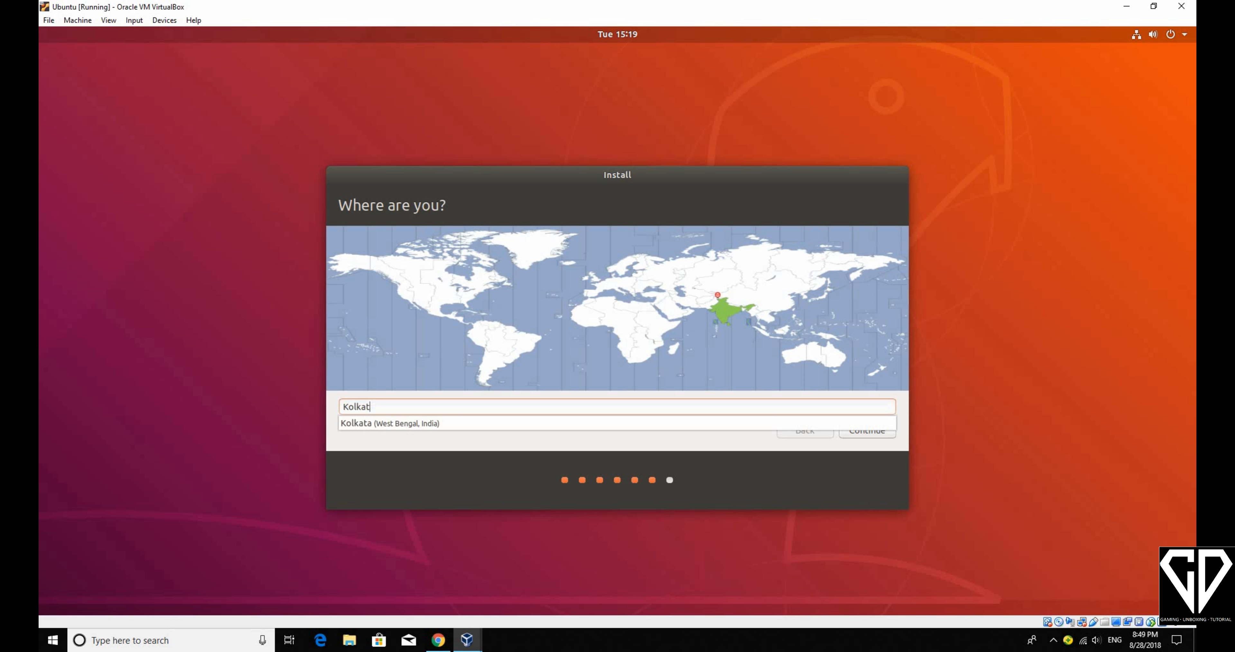
{"action": "type", "text": "a"}
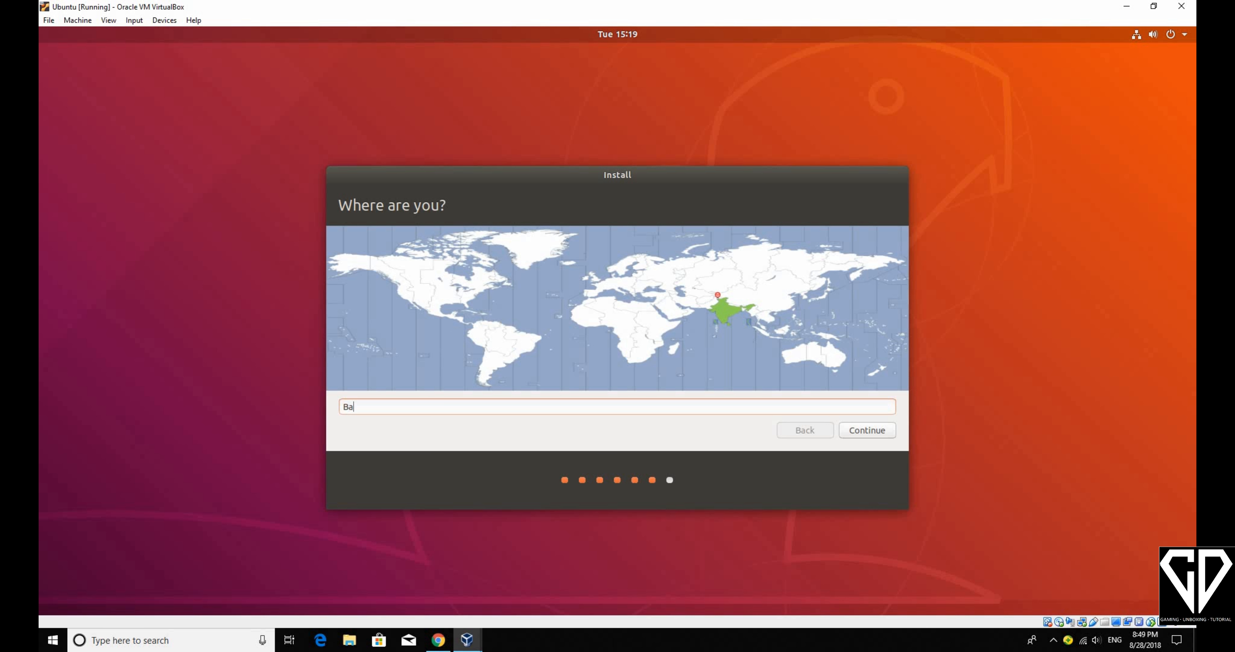
{"action": "type", "text": "nga"}
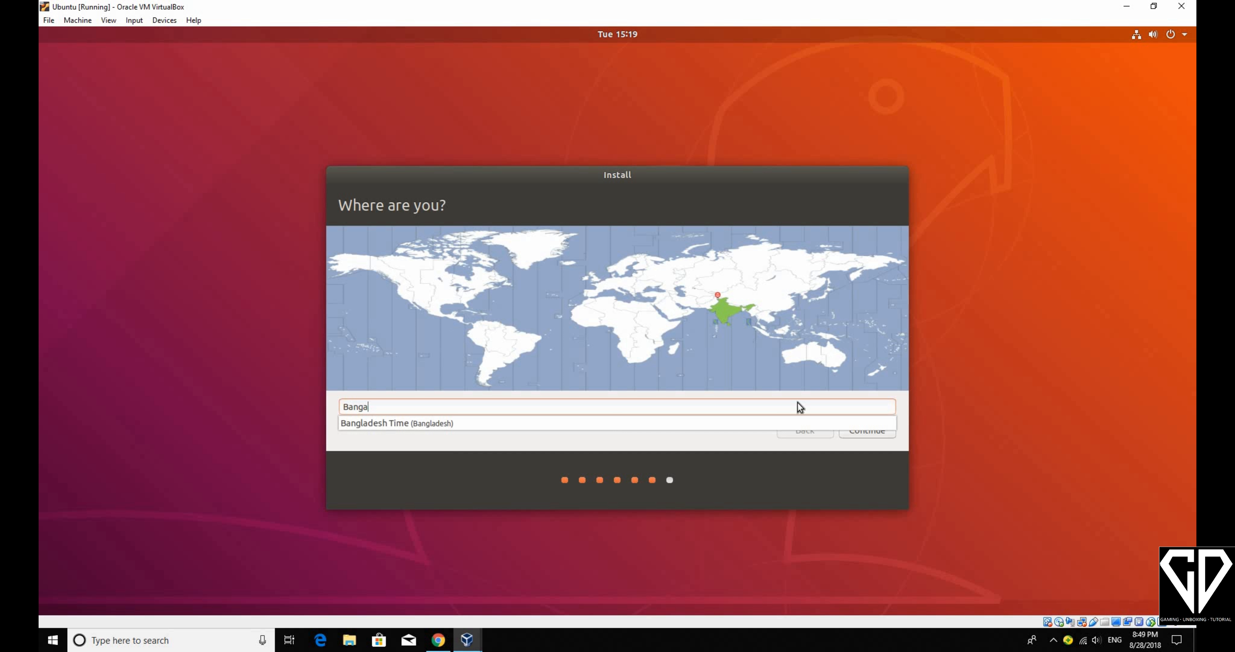
{"action": "type", "text": "lo"}
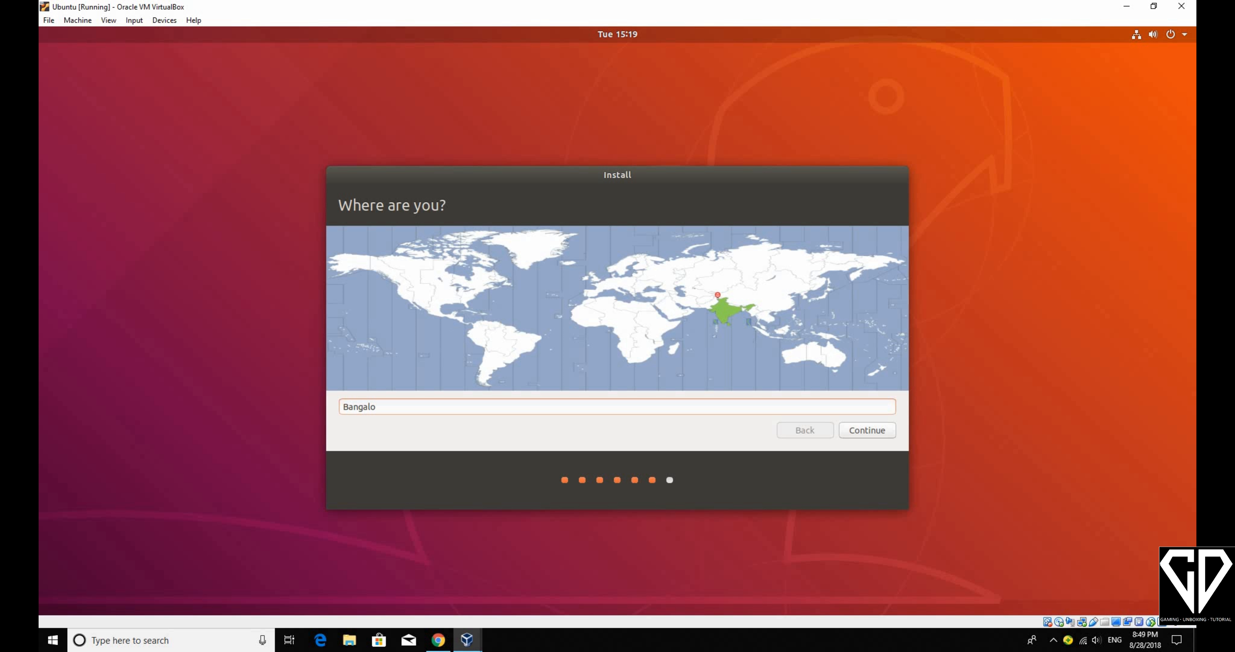
{"action": "type", "text": "re"}
{"action": "left_click", "coordinate": [875, 430]}
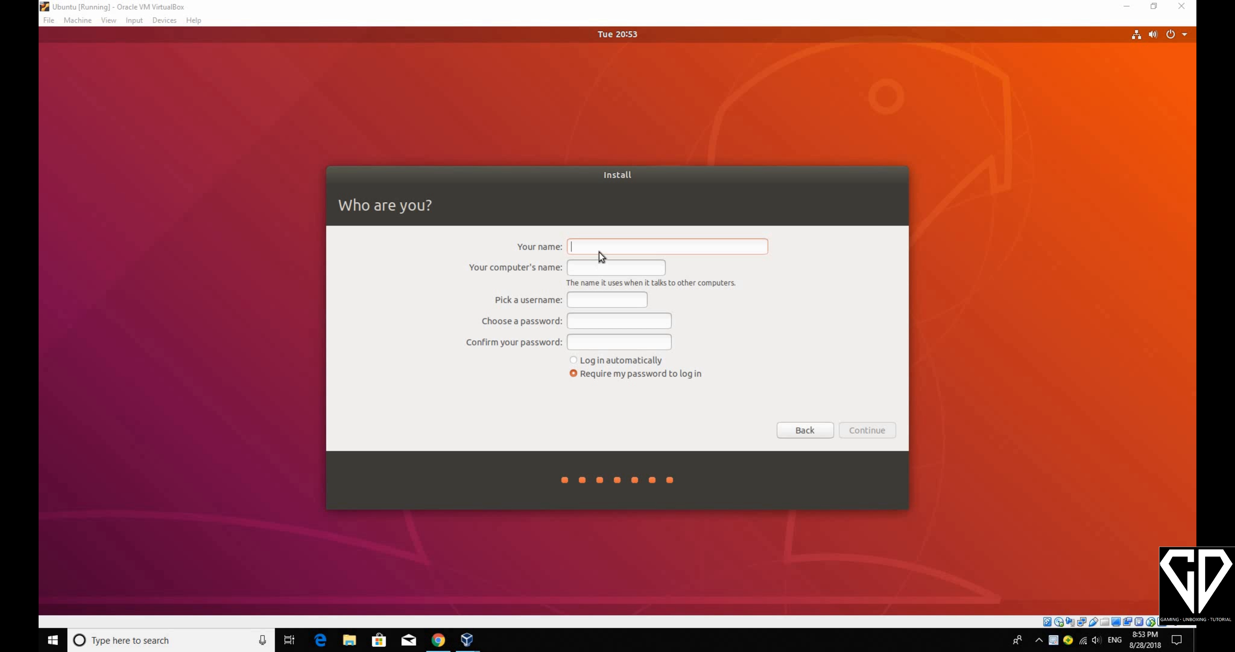
- Enter Gaming Dubstep as the account's name, fill in and confirm the account password, and enable automatic login
{"action": "left_click", "coordinate": [600, 249]}
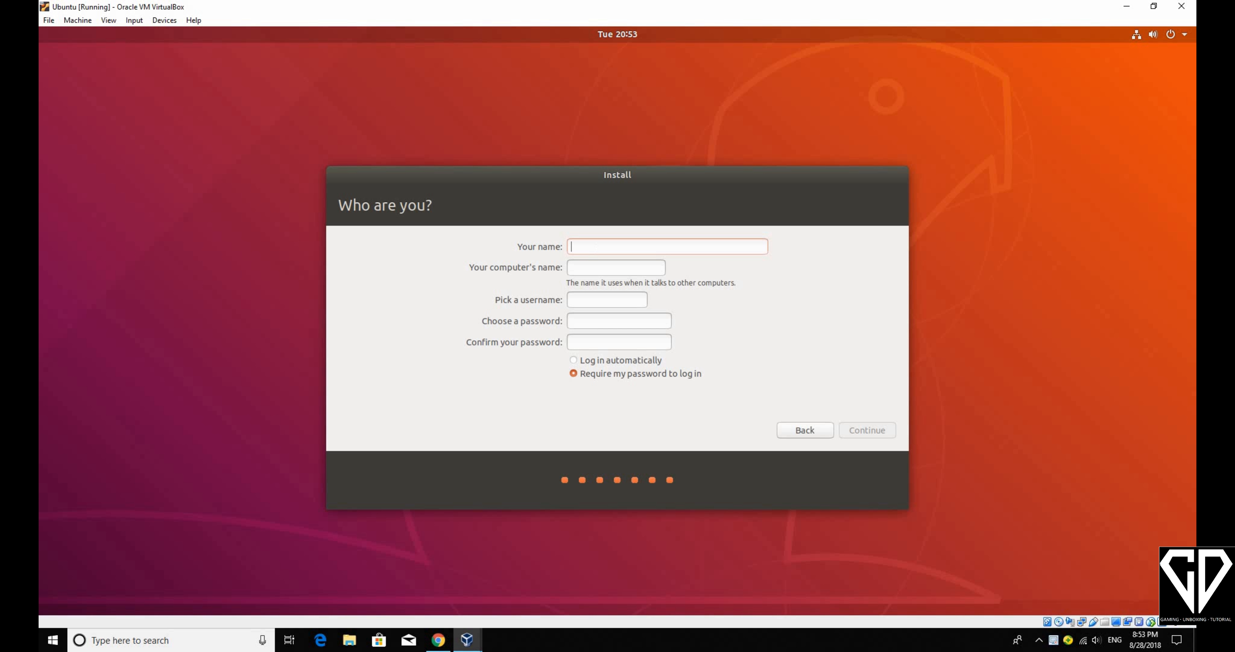
{"action": "type", "text": "Gam"}
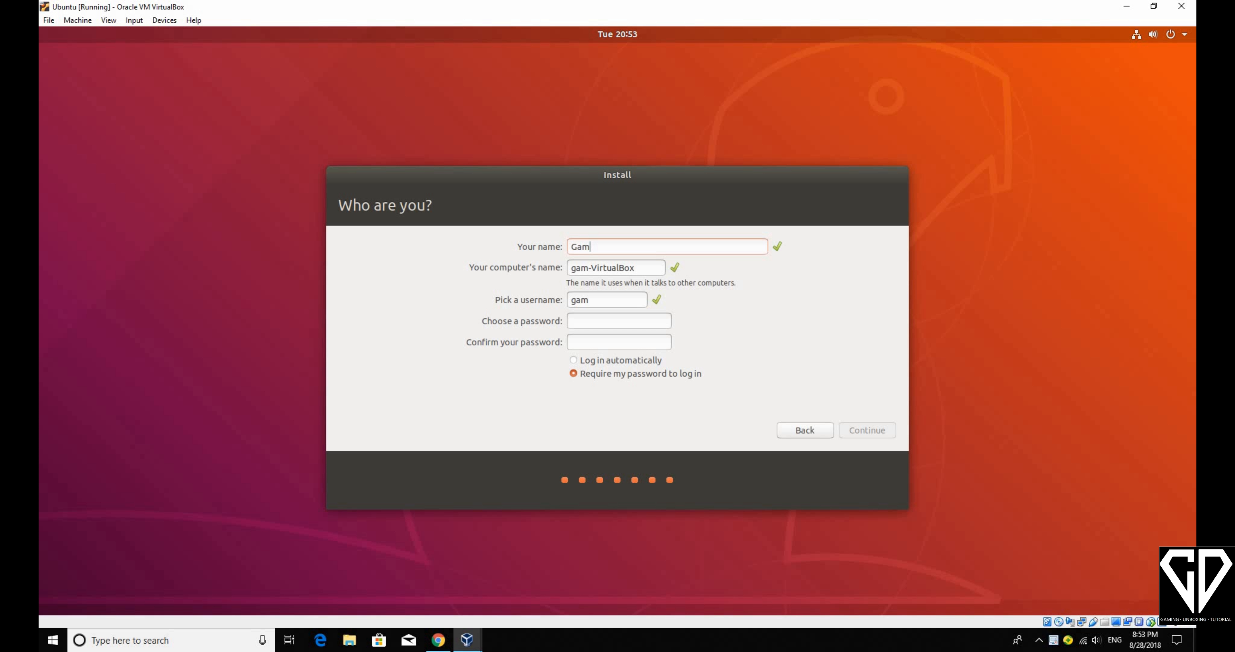
{"action": "type", "text": "ing Dubstep"}
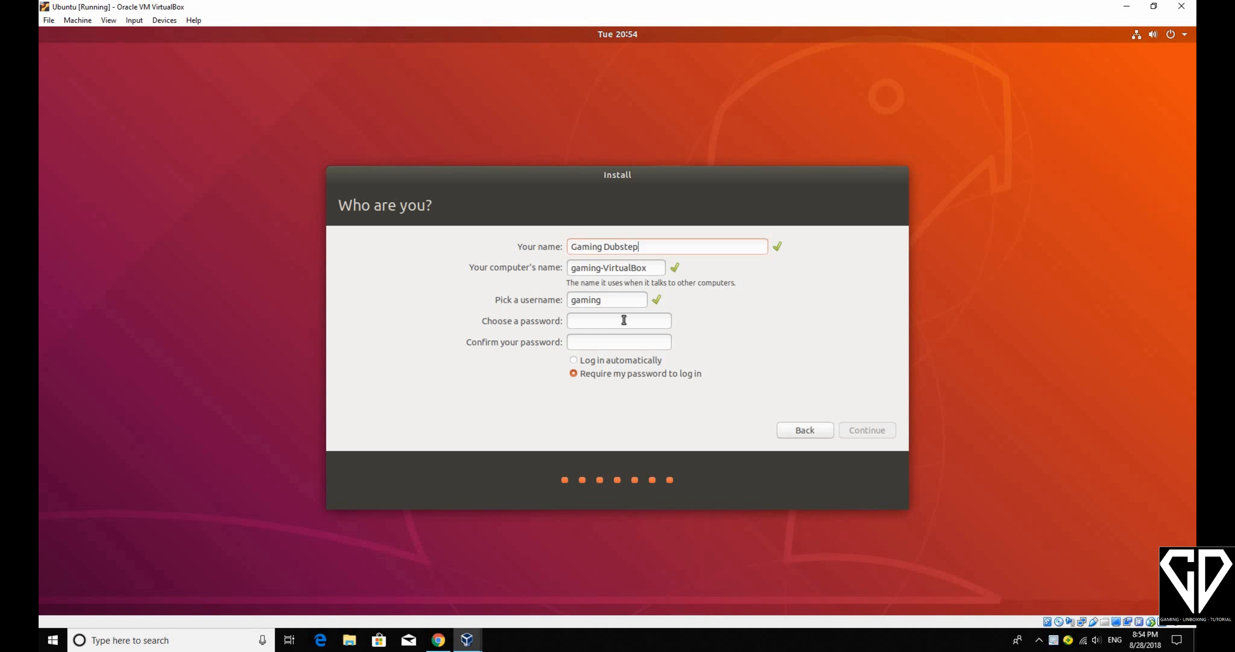
{"action": "key", "text": "Insert"}
{"action": "type", "text": "••••"}
{"action": "left_click", "coordinate": [620, 346]}
{"action": "type", "text": "••••"}
{"action": "left_click", "coordinate": [600, 360]}
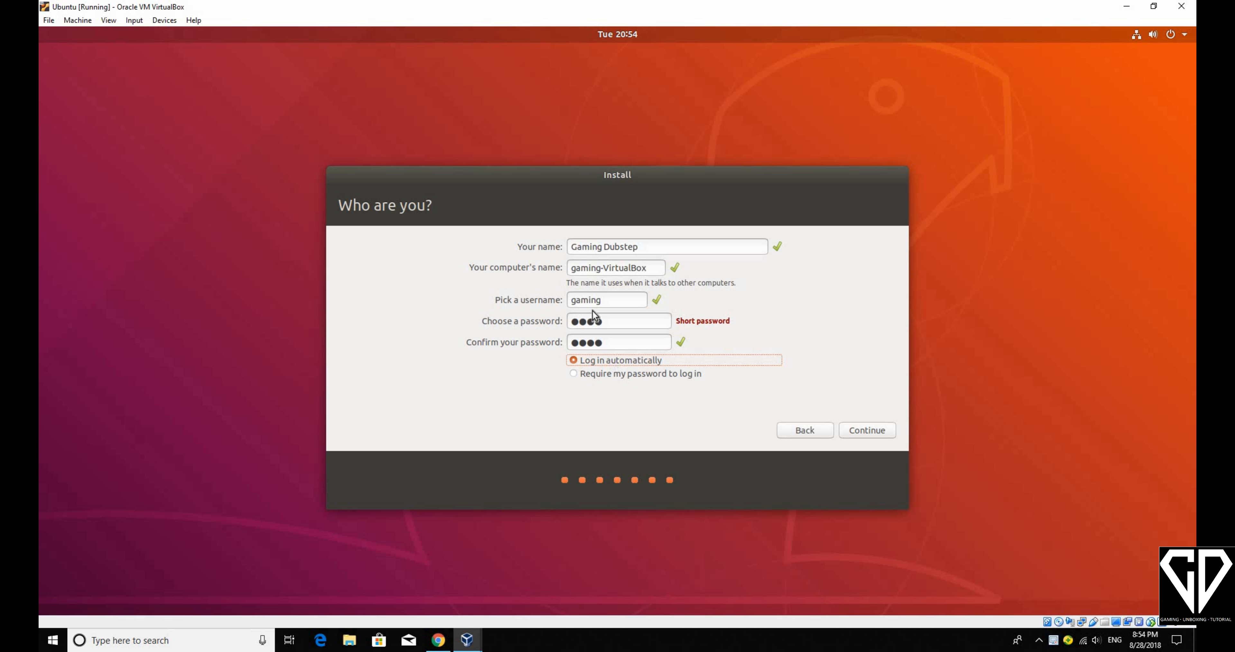
- Replace the suggested username with gamingdubstep
{"action": "left_click_drag", "start_coordinate": [643, 303], "coordinate": [533, 302]}
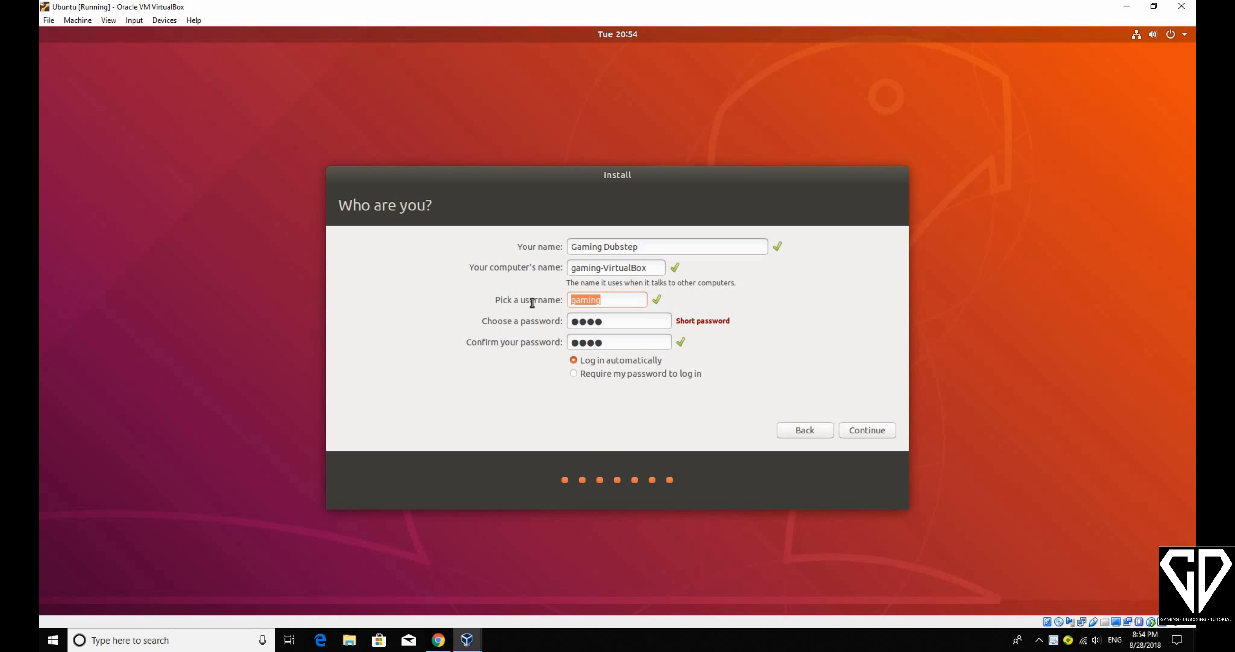
{"action": "key", "text": "BackSpace"}
{"action": "type", "text": "Ga"}
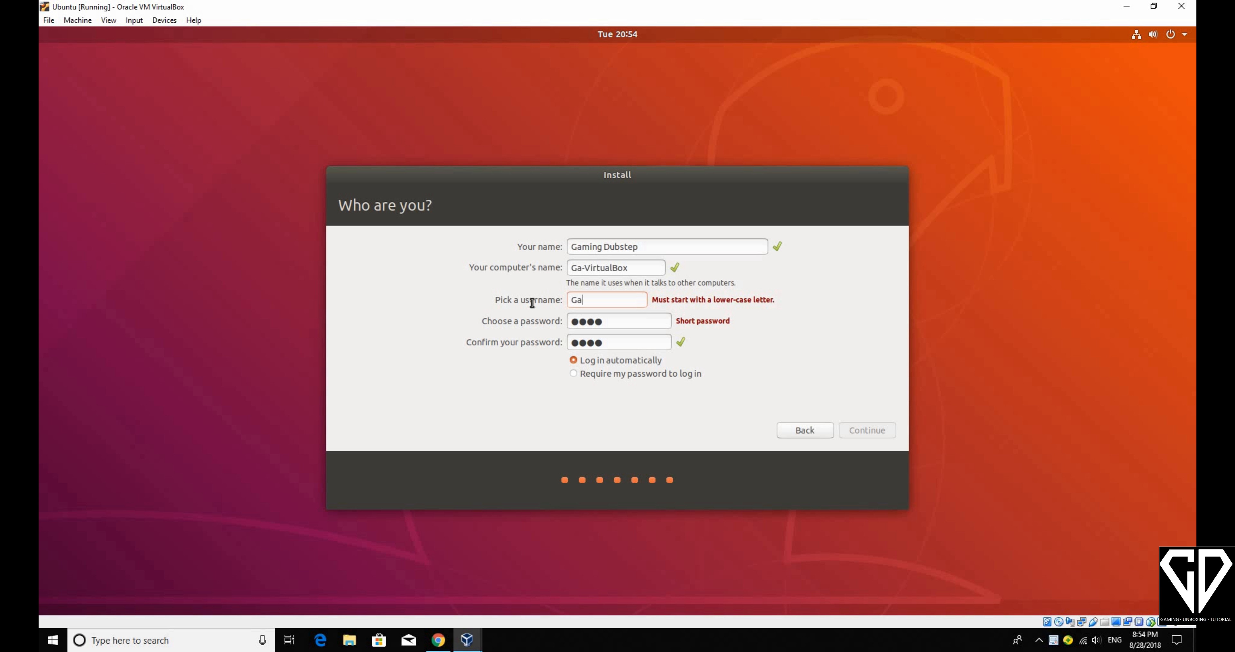
{"action": "key", "text": "BackSpace"}
{"action": "key", "text": "BackSpace"}
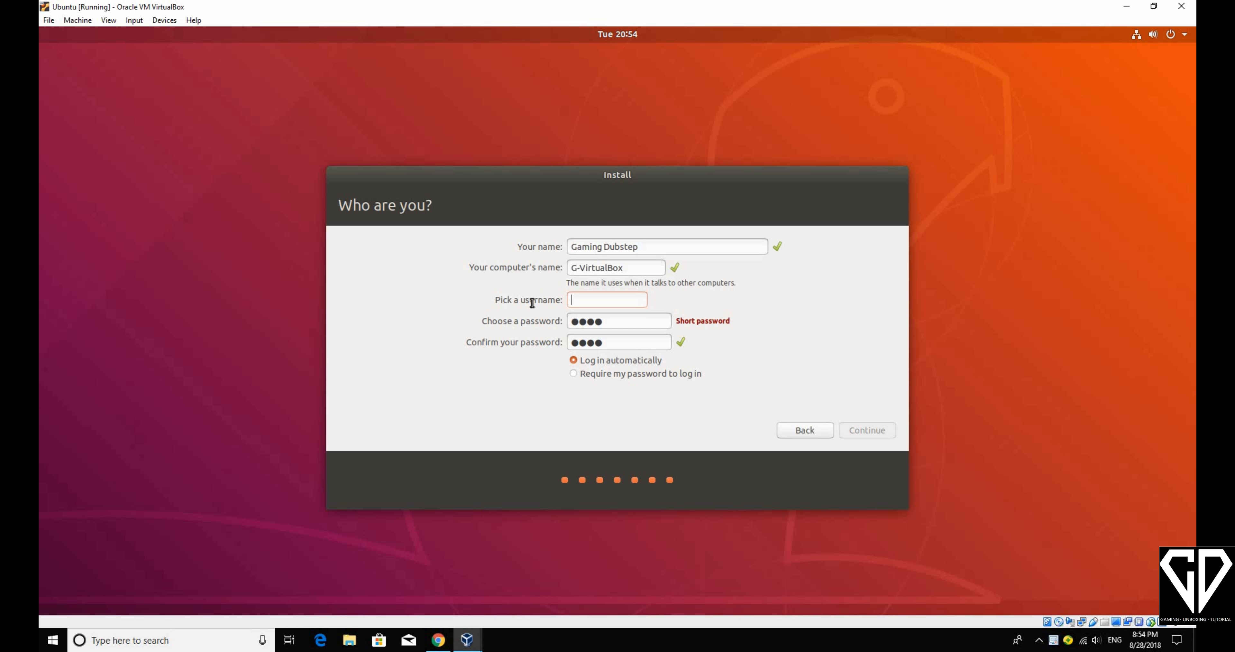
{"action": "type", "text": "gaming"}
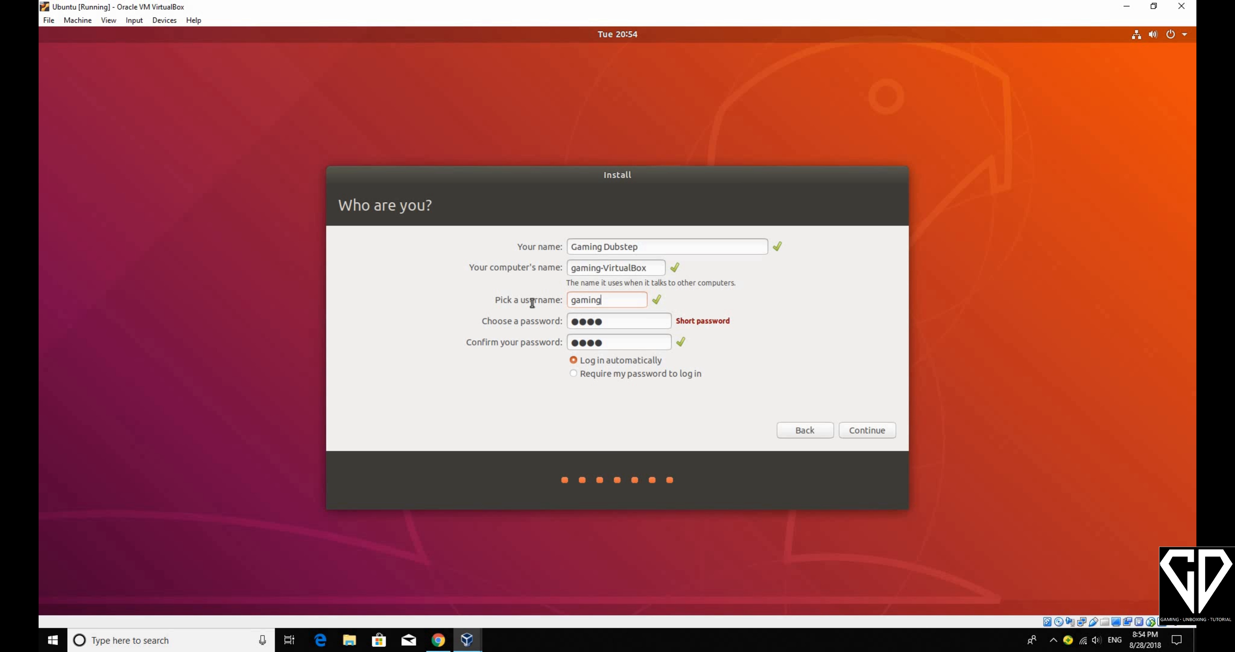
{"action": "type", "text": "dubstep"}
- Shorten the computer's name by deleting characters from its end and continue with the installation
{"action": "left_click", "coordinate": [658, 267]}
{"action": "key", "text": "BackSpace"}
{"action": "key", "text": "BackSpace"}
{"action": "key", "text": "BackSpace"}
{"action": "key", "text": "BackSpace"}
{"action": "key", "text": "BackSpace"}
{"action": "key", "text": "BackSpace"}
{"action": "left_click", "coordinate": [856, 429]}
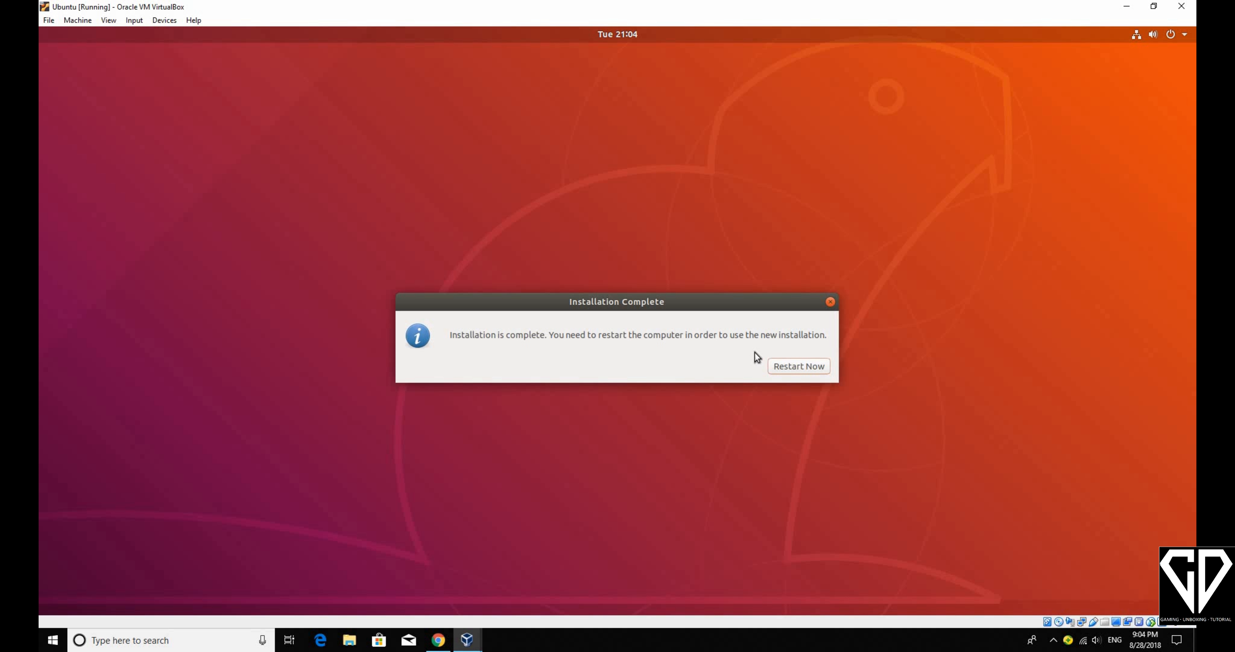
- Restart the virtual machine after the installation and acknowledge the request to remove the installation medium
{"action": "left_click", "coordinate": [785, 366]}
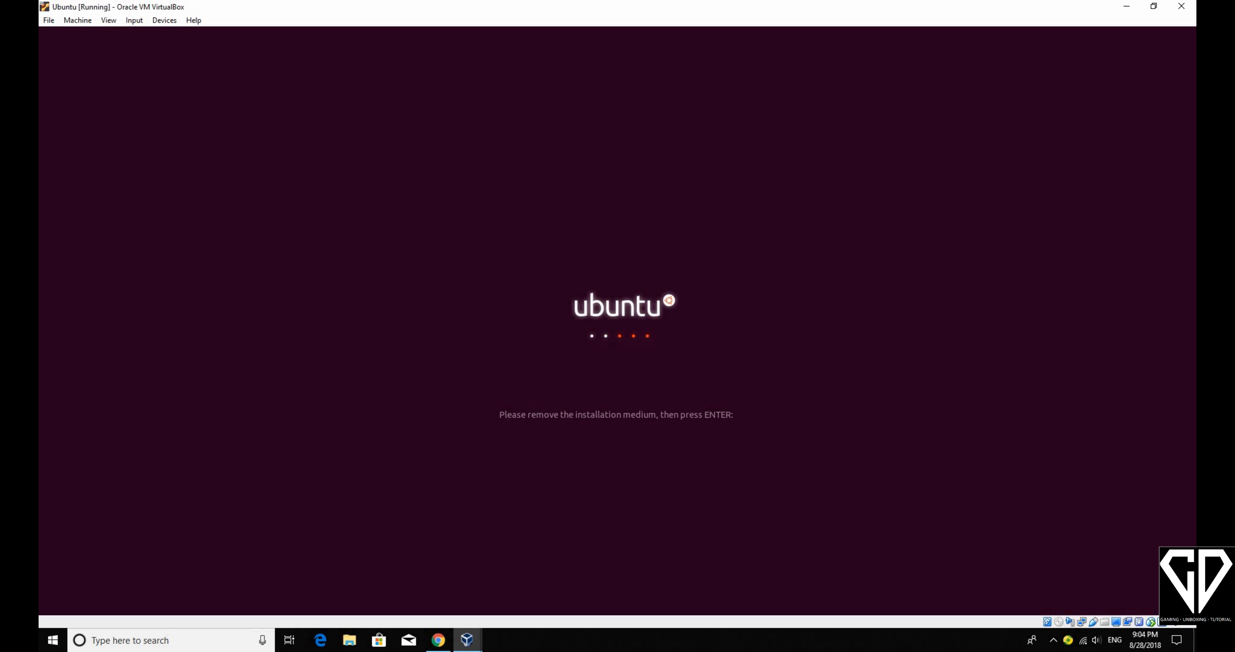
{"action": "key", "text": "Return"}
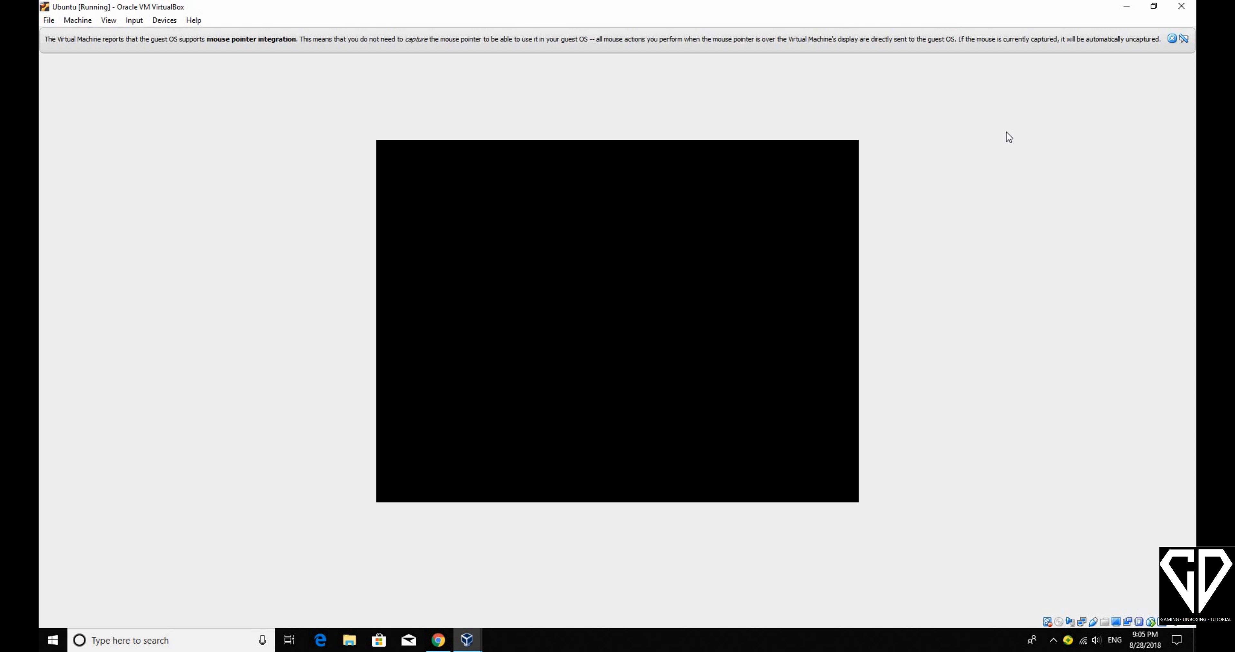
- Dismiss the mouse pointer integration notice and complete Ubuntu's welcome setup, skipping Livepatch and keeping the option to send system info to Canonical
{"action": "left_click", "coordinate": [1171, 39]}
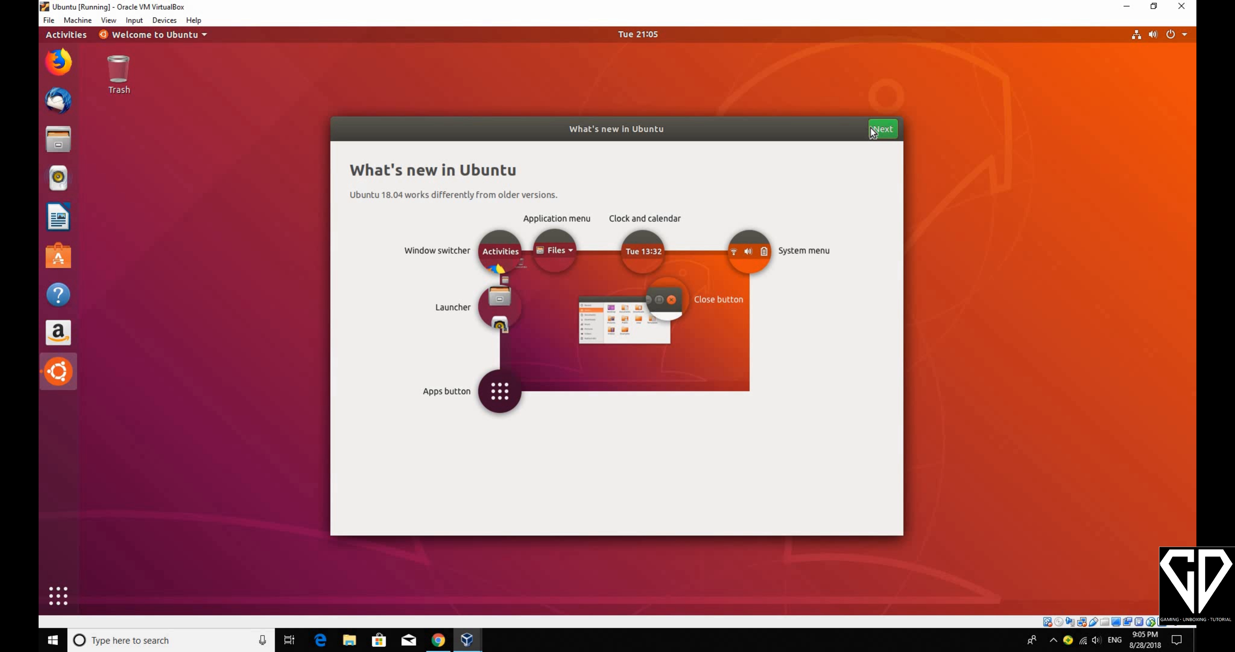
{"action": "left_click", "coordinate": [886, 134]}
{"action": "left_click", "coordinate": [886, 134]}
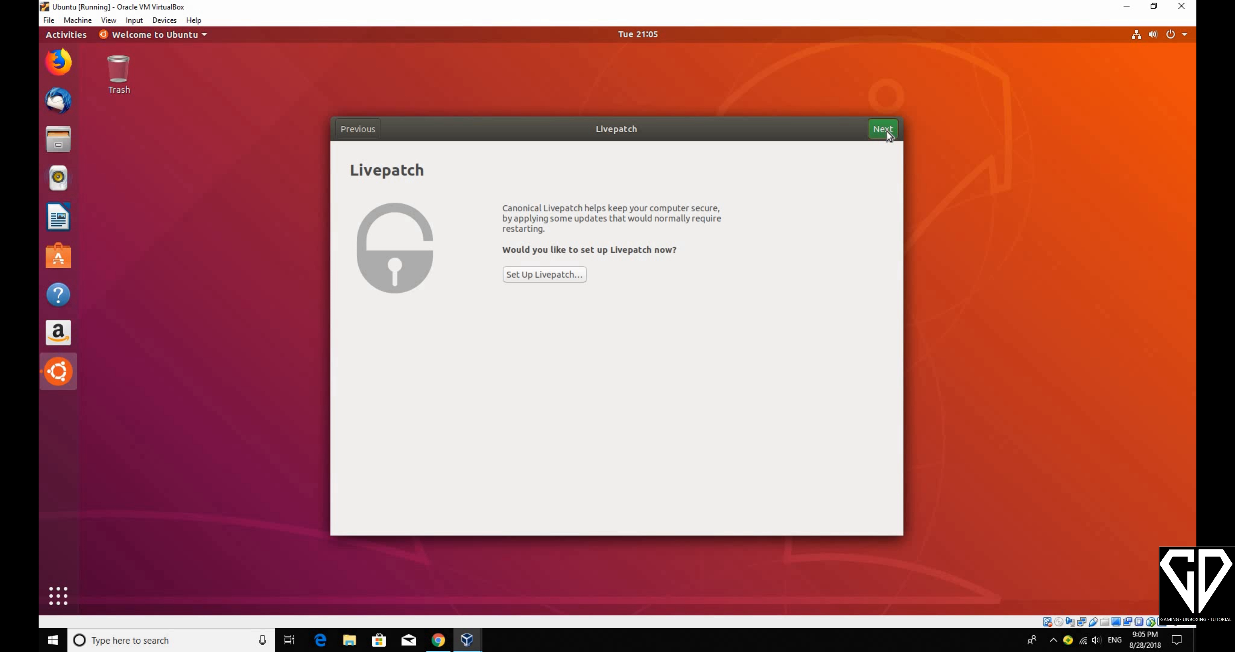
{"action": "left_click", "coordinate": [886, 134]}
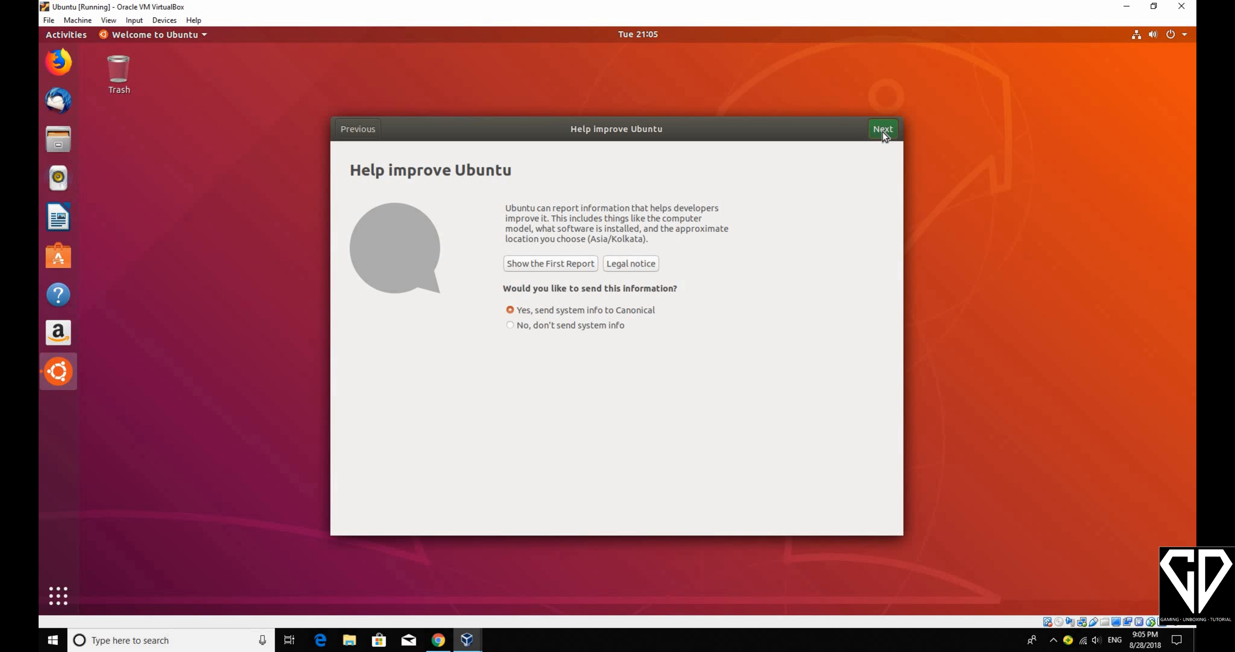
{"action": "left_click", "coordinate": [874, 132]}
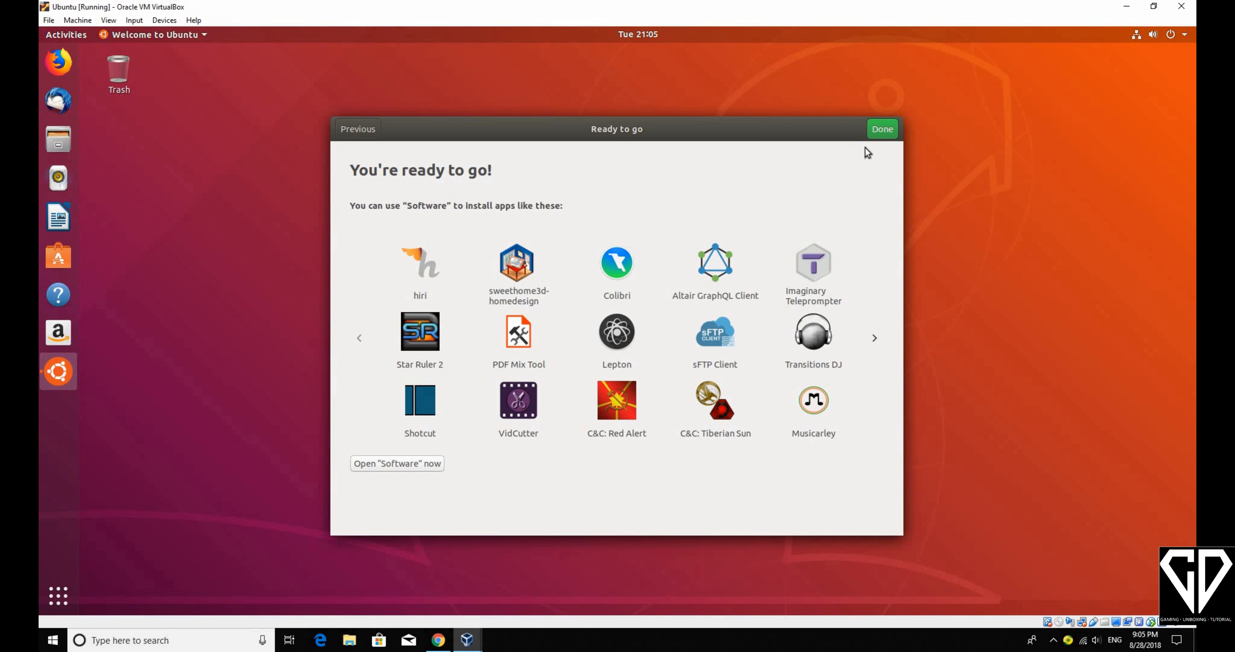
{"action": "left_click", "coordinate": [874, 135]}
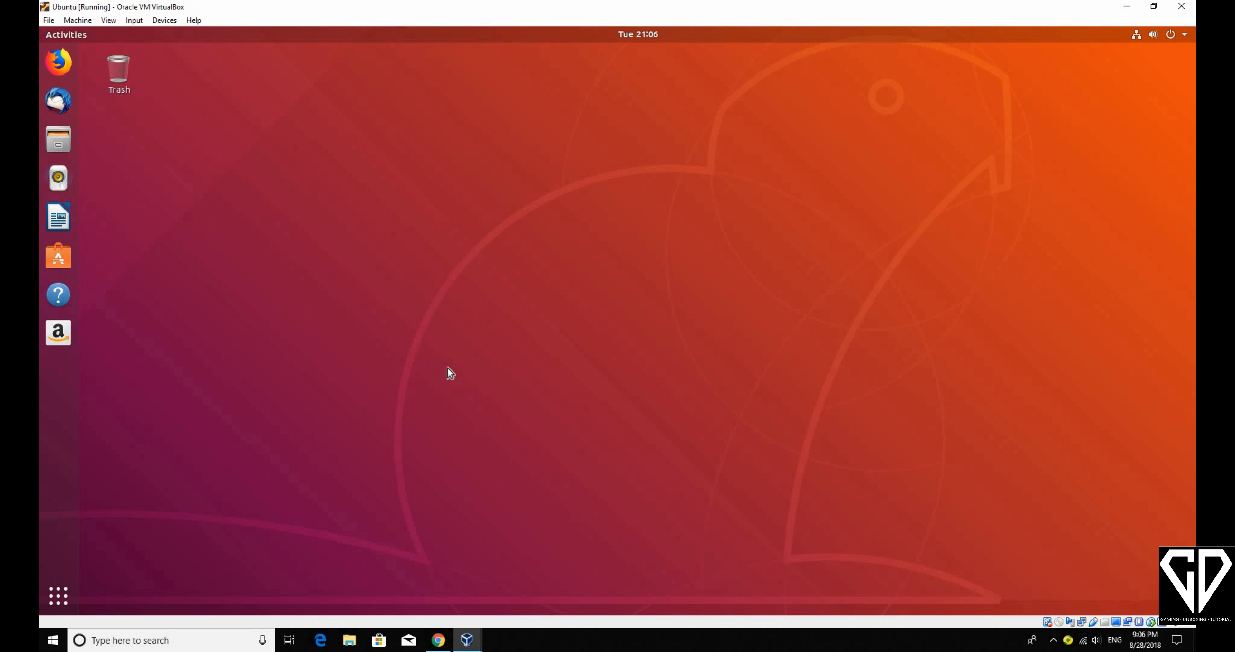
{"action": "left_click", "coordinate": [635, 634]}
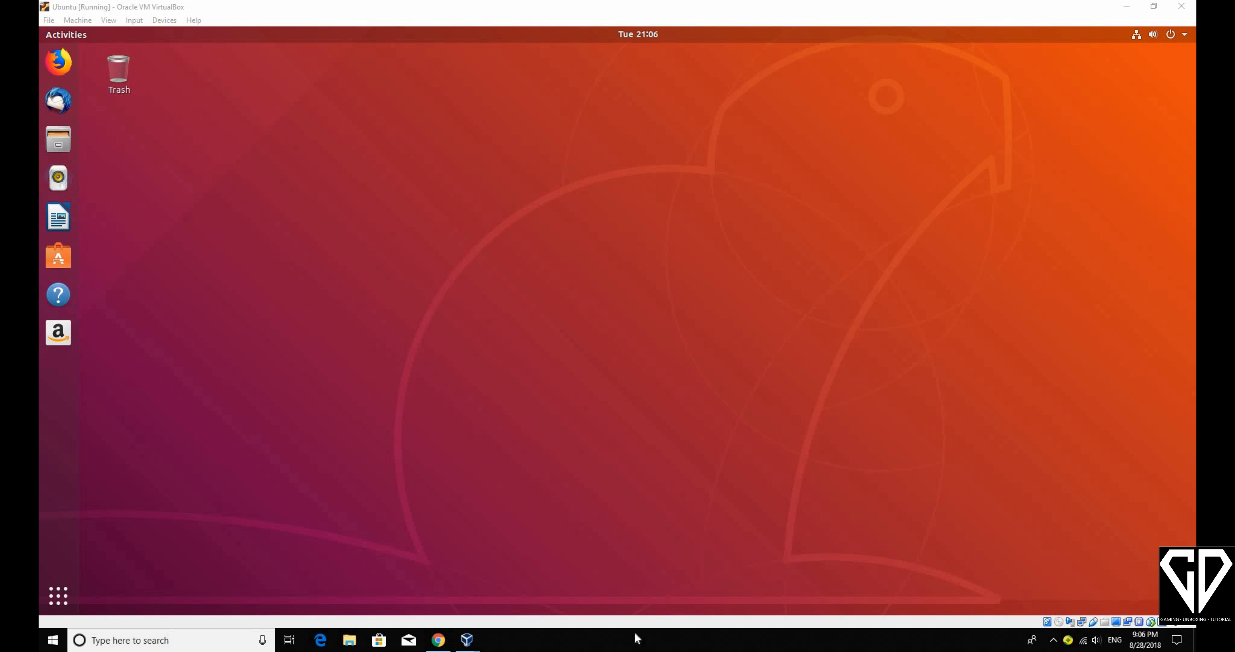